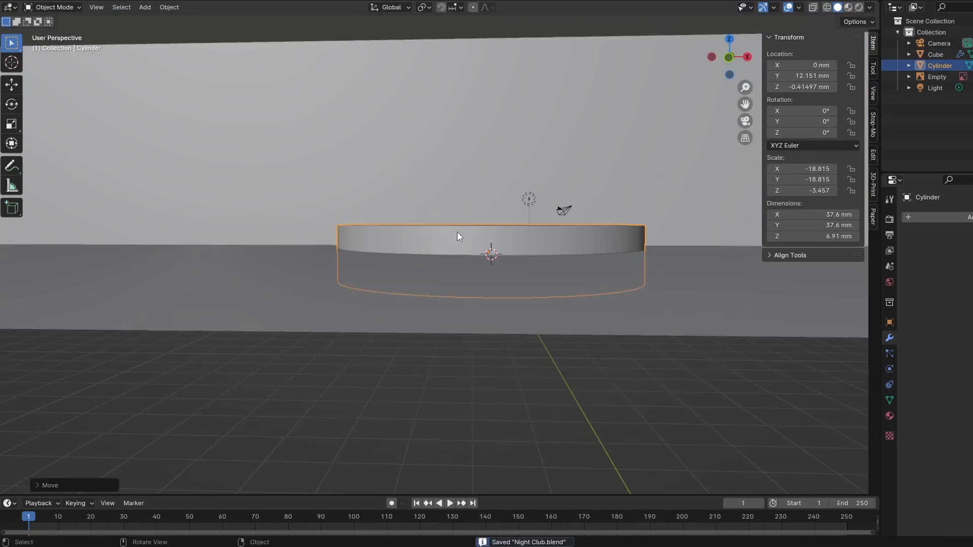
Duplicate the stage cylinder to add stacked discs to the round stage
{"action": "key", "text": "shift+d"}
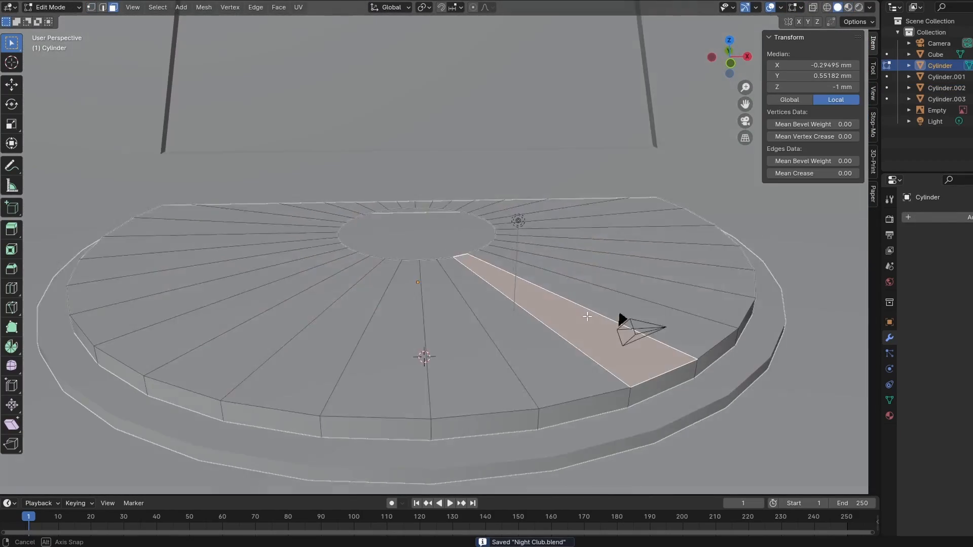
{"action": "left_click", "coordinate": [522, 355], "text": "shift"}
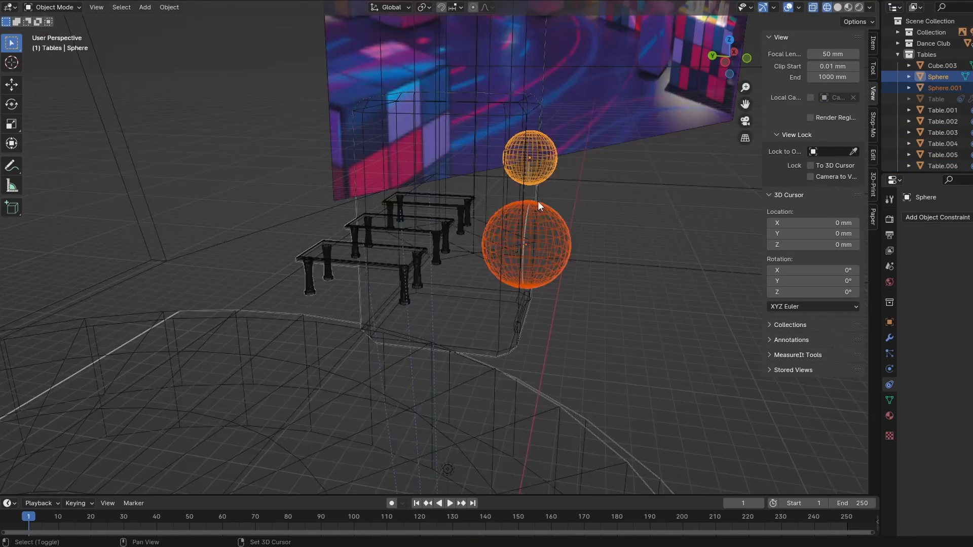
Edit the meshes of the two spheres that form the domes inside the speaker's round recesses
{"action": "left_click", "coordinate": [831, 237]}
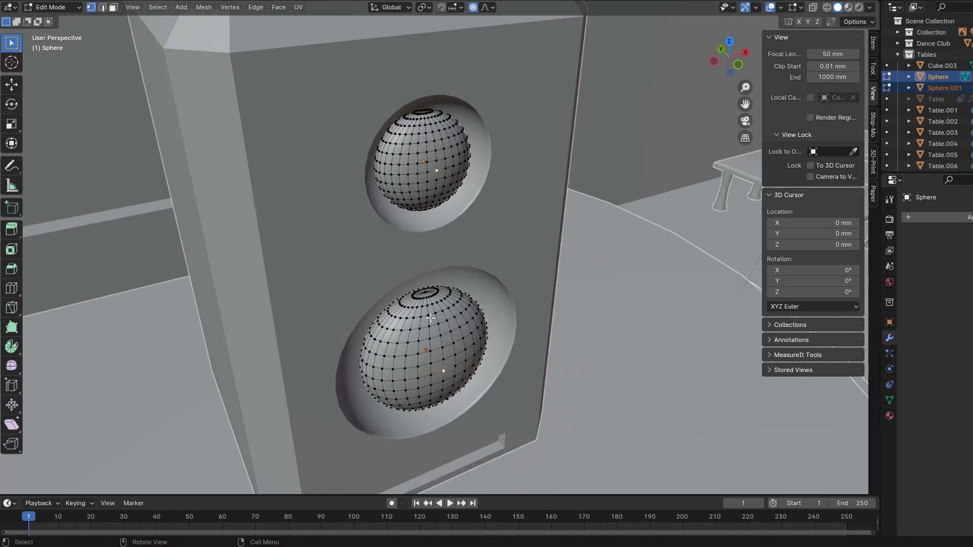
{"action": "key", "text": "Tab"}
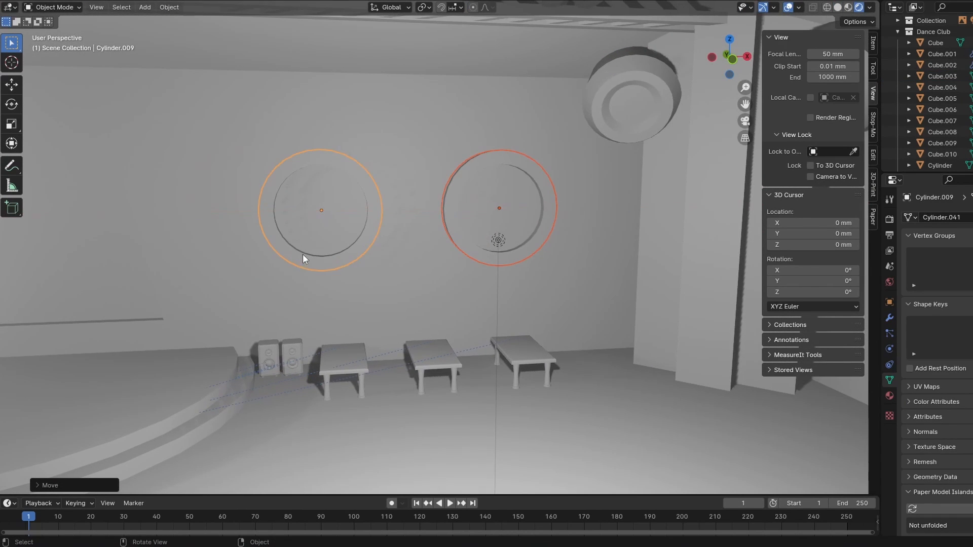
Select the two round discs on the club wall above the tables and open both for mesh editing
{"action": "middle_click_drag", "start_coordinate": [365, 320], "coordinate": [430, 322], "text": "shift"}
{"action": "left_click", "coordinate": [473, 293]}
{"action": "middle_click_drag", "start_coordinate": [473, 293], "coordinate": [482, 255]}
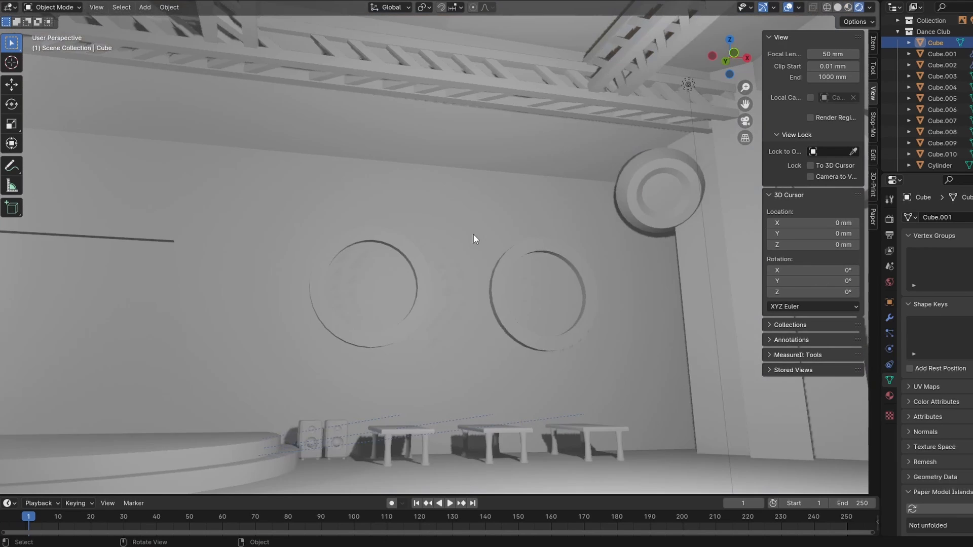
{"action": "left_click", "coordinate": [388, 298]}
{"action": "left_click", "coordinate": [549, 309], "text": "shift"}
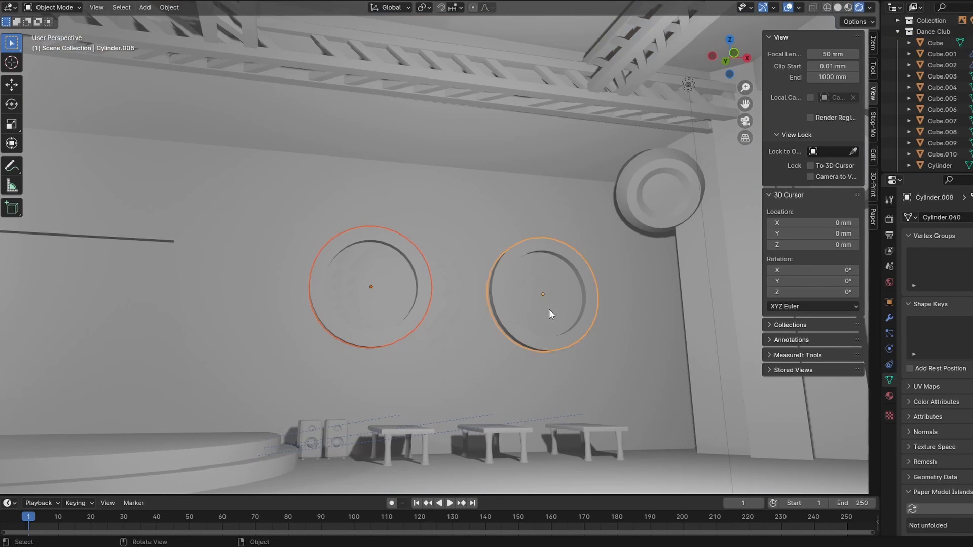
{"action": "key", "text": "Tab"}
{"action": "middle_click_drag", "start_coordinate": [549, 309], "coordinate": [588, 325]}
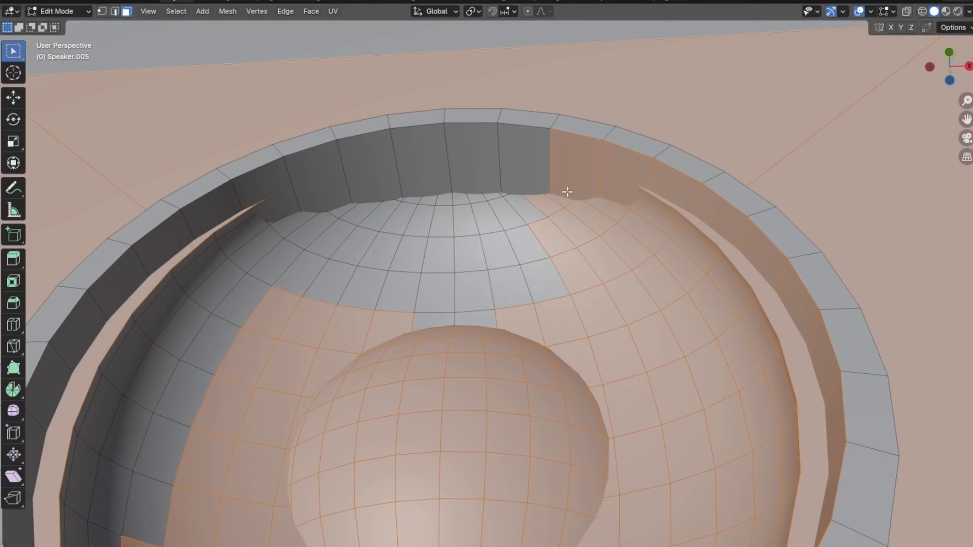
Select the faces inside the speaker's remaining beige cone recess and give them the dark grey material
{"action": "left_click_drag", "start_coordinate": [568, 192], "coordinate": [284, 284], "text": "shift"}
{"action": "middle_click_drag", "start_coordinate": [355, 263], "coordinate": [586, 191]}
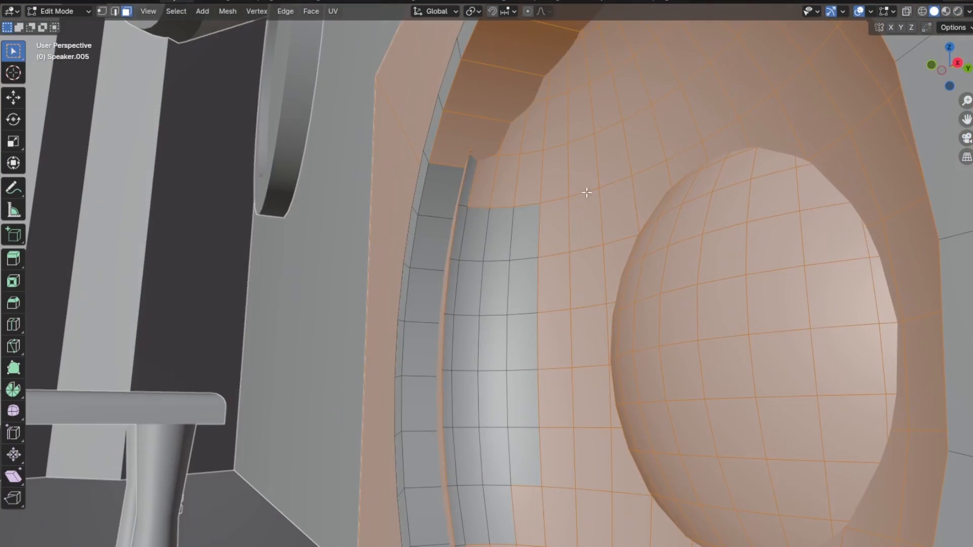
{"action": "left_click_drag", "start_coordinate": [587, 191], "coordinate": [406, 527], "text": "shift"}
{"action": "middle_click_drag", "start_coordinate": [456, 487], "coordinate": [597, 439]}
{"action": "scroll", "coordinate": [659, 385], "scroll_direction": "down", "scroll_amount": 6}
{"action": "key", "text": "z"}
{"action": "middle_click_drag", "start_coordinate": [725, 341], "coordinate": [577, 367]}
{"action": "key", "text": "z"}
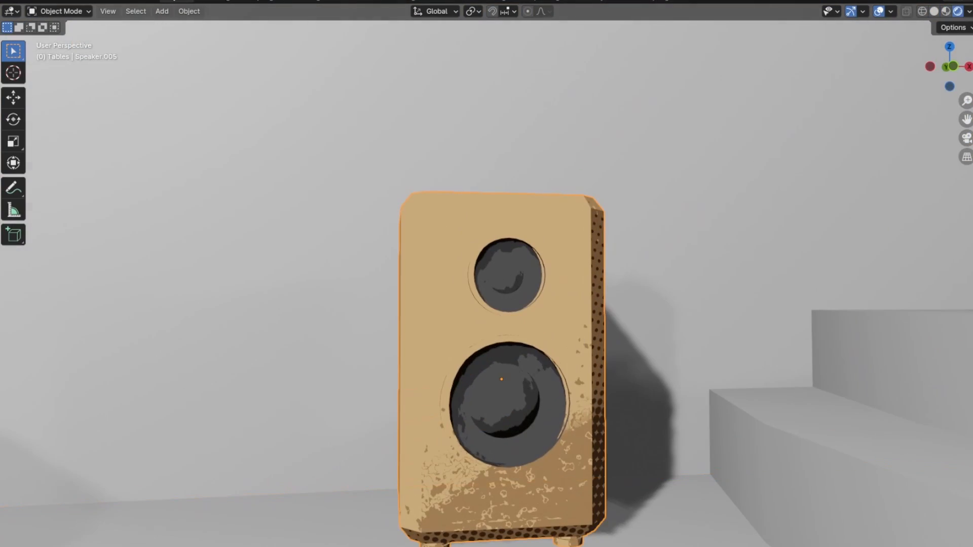
Add a Line Art object that draws black outlines on the scene, viewed through the camera
{"action": "key", "text": "shift+a"}
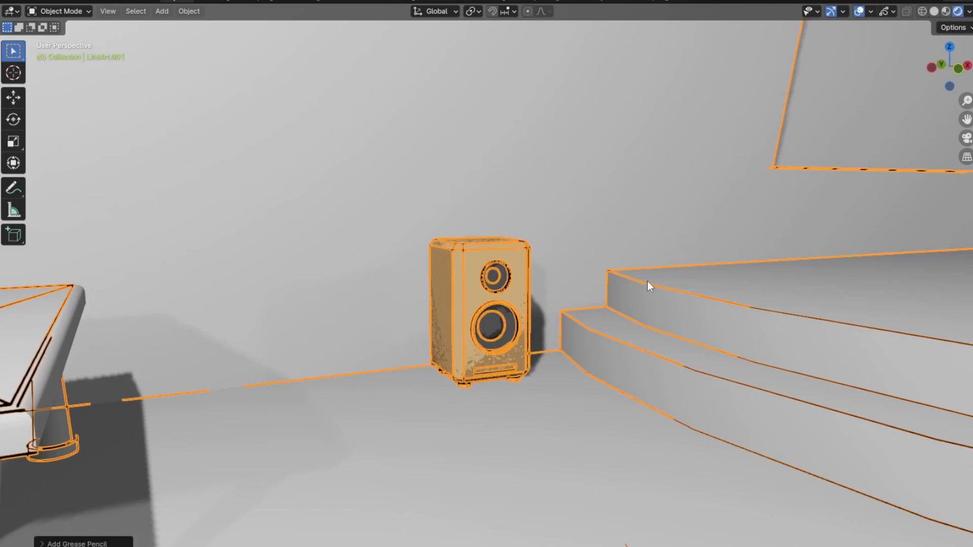
{"action": "scroll", "coordinate": [648, 283], "scroll_direction": "up", "scroll_amount": 5}
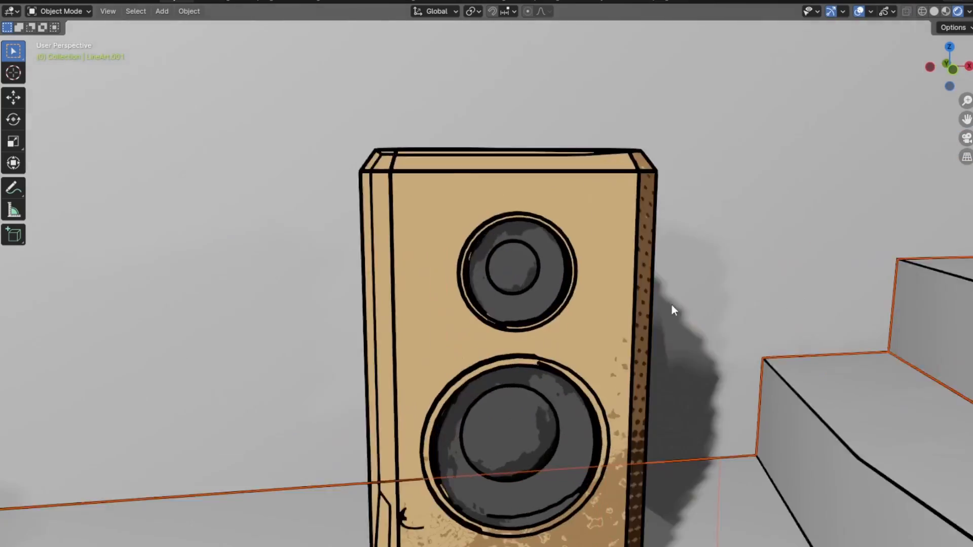
{"action": "key", "text": "KP_0"}
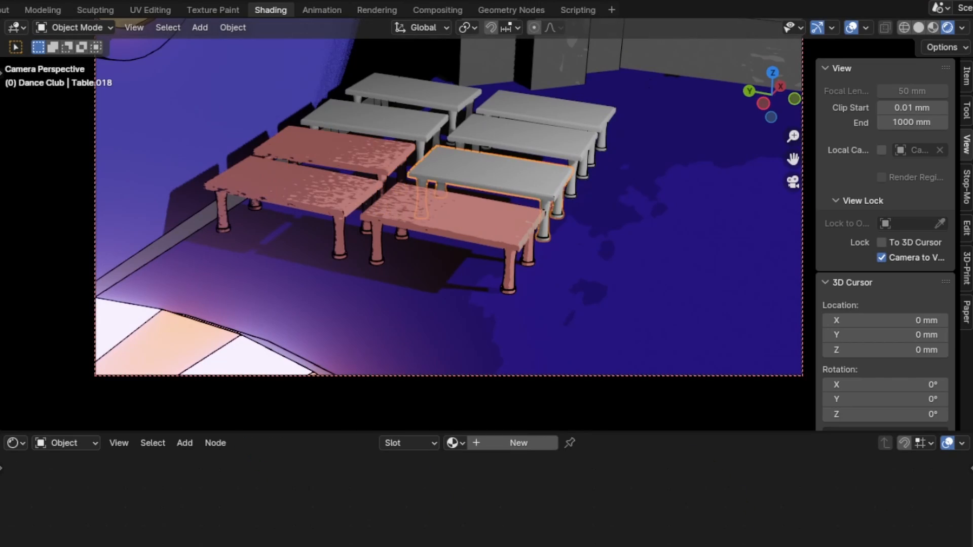
Apply the red table material to the four remaining grey tables
{"action": "left_click", "coordinate": [392, 137]}
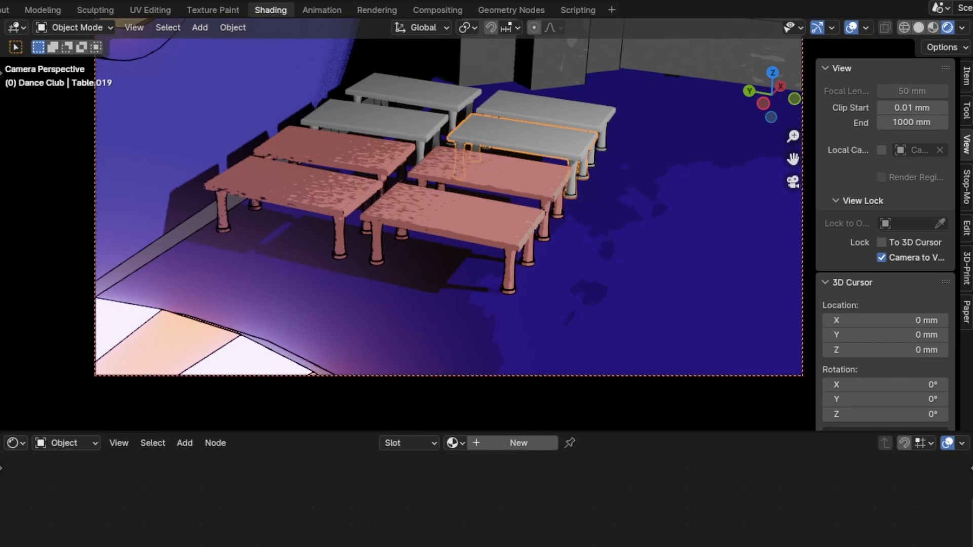
{"action": "left_click", "coordinate": [392, 132]}
{"action": "left_click", "coordinate": [575, 124]}
{"action": "left_click", "coordinate": [426, 97]}
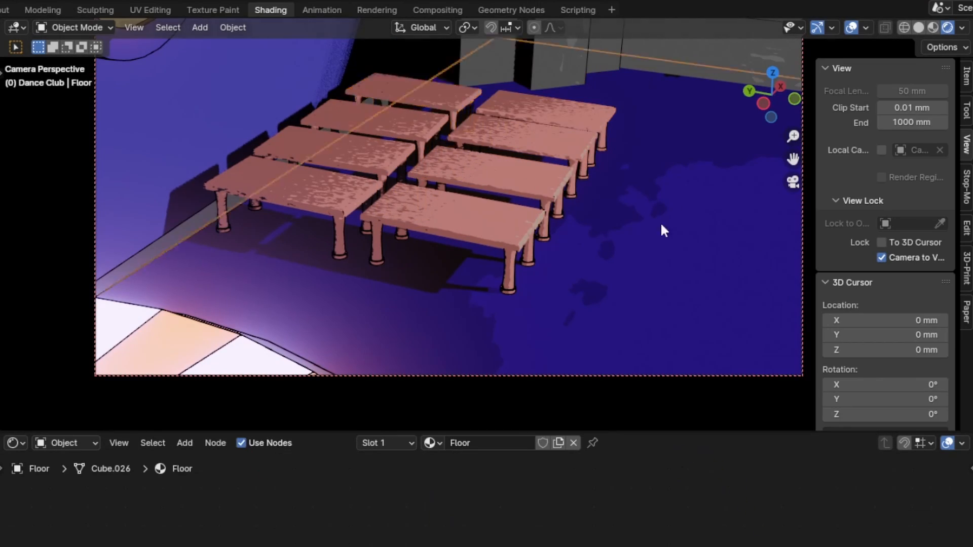
Add a pale blue stop at position 0.098 to the Color Ramp of the hanging disco ball's material
{"action": "middle_click_drag", "start_coordinate": [661, 231], "coordinate": [483, 55]}
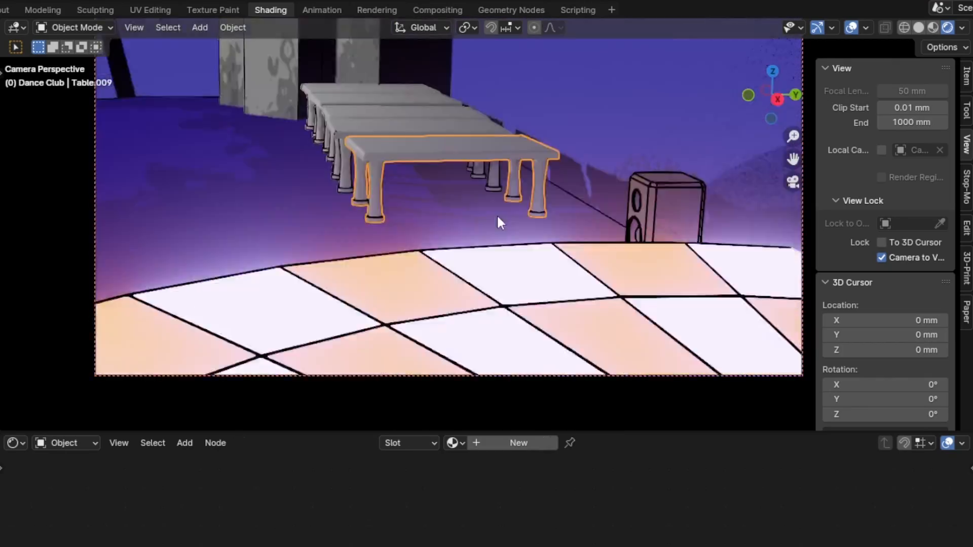
{"action": "middle_click_drag", "start_coordinate": [499, 217], "coordinate": [490, 214]}
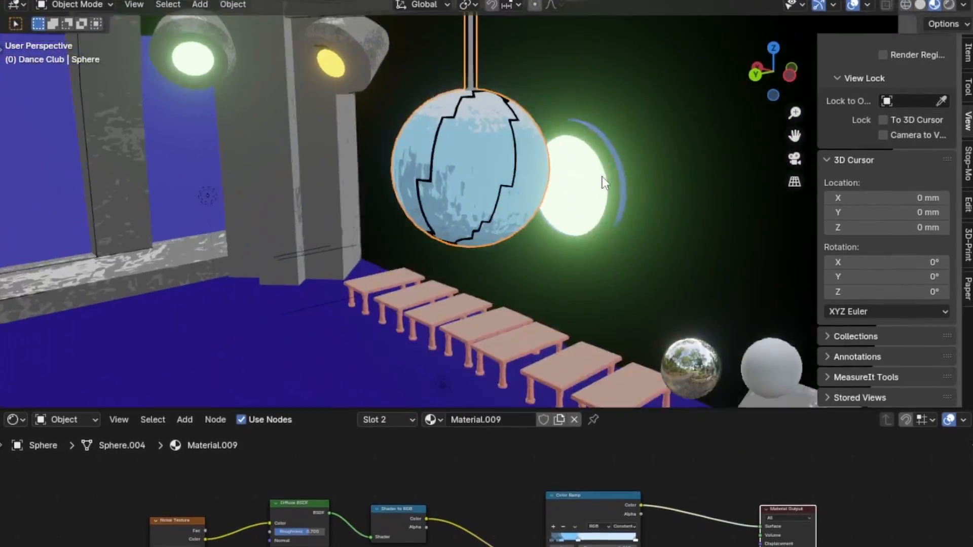
{"action": "scroll", "coordinate": [603, 176], "scroll_direction": "up", "scroll_amount": 5}
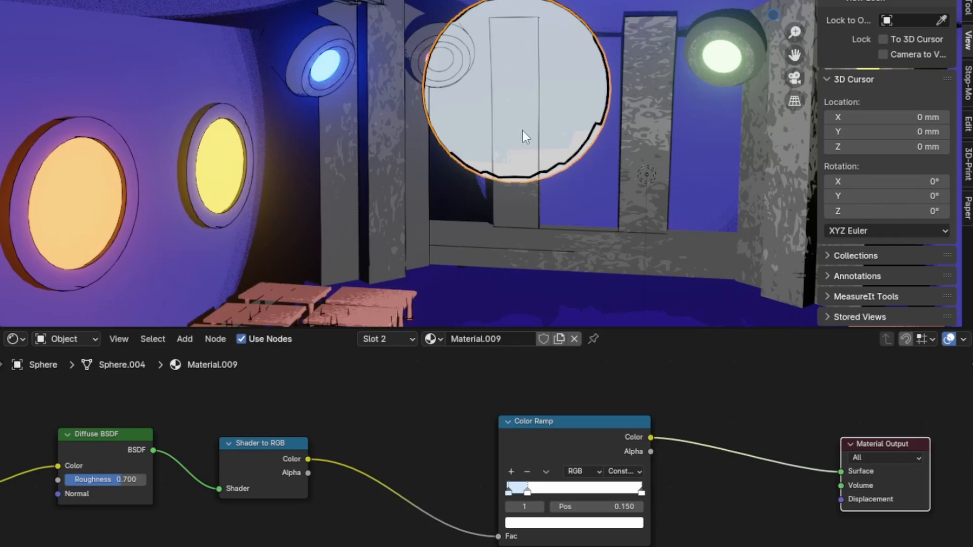
{"action": "middle_click_drag", "start_coordinate": [523, 130], "coordinate": [486, 173]}
{"action": "scroll", "coordinate": [507, 466], "scroll_direction": "up", "scroll_amount": 8}
{"action": "left_click_drag", "start_coordinate": [590, 458], "coordinate": [652, 448]}
{"action": "left_click", "coordinate": [548, 397]}
{"action": "left_click", "coordinate": [540, 447]}
{"action": "left_click", "coordinate": [749, 530]}
{"action": "left_click_drag", "start_coordinate": [859, 30], "coordinate": [869, 71]}
{"action": "scroll", "coordinate": [488, 454], "scroll_direction": "down", "scroll_amount": 6}
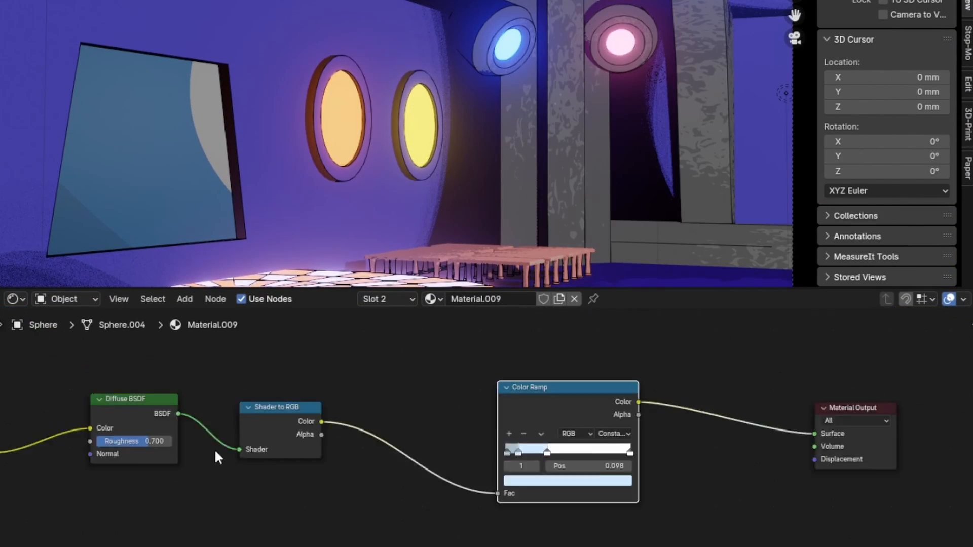
Delete the texture nodes feeding the color of the disco ball's Diffuse BSDF
{"action": "middle_click_drag", "start_coordinate": [214, 449], "coordinate": [590, 460]}
{"action": "left_click_drag", "start_coordinate": [467, 440], "coordinate": [388, 458]}
{"action": "key", "text": "x"}
Scale the selected geometry of the hanging disco ball in edit mode
{"action": "middle_click_drag", "start_coordinate": [598, 91], "coordinate": [587, 7]}
{"action": "scroll", "coordinate": [587, 30], "scroll_direction": "up", "scroll_amount": 3}
{"action": "key", "text": "Tab"}
{"action": "key", "text": "s"}
{"action": "left_click", "coordinate": [651, 72]}
{"action": "key", "text": "Tab"}
{"action": "scroll", "coordinate": [565, 97], "scroll_direction": "down", "scroll_amount": 5}
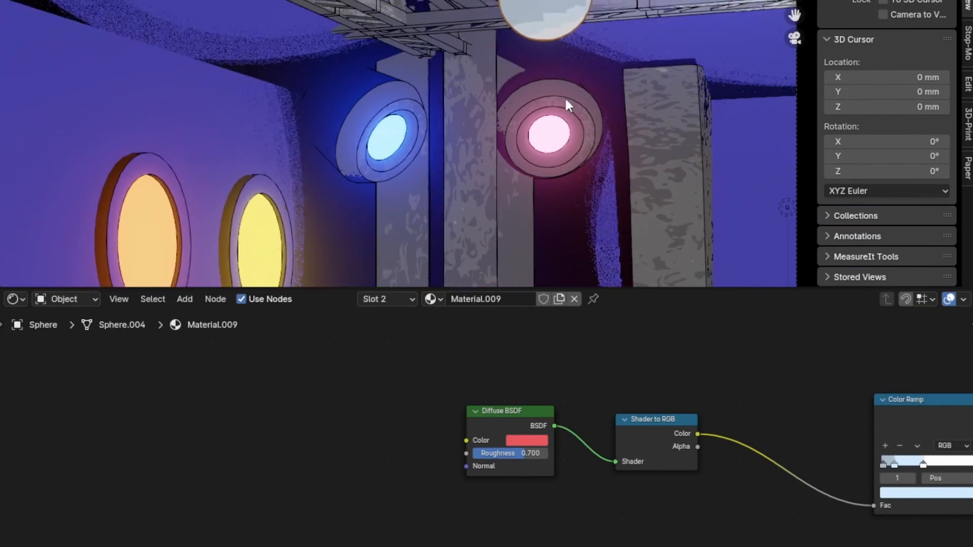
Insert a Principled BSDF between the Color Ramp and the Material Output of the disco ball's material
{"action": "key", "text": "KP_0"}
{"action": "scroll", "coordinate": [527, 80], "scroll_direction": "down", "scroll_amount": 2}
{"action": "middle_click_drag", "start_coordinate": [806, 395], "coordinate": [645, 358]}
{"action": "key", "text": "shift+a"}
{"action": "type", "text": "p"}
{"action": "key", "text": "Return"}
{"action": "left_click", "coordinate": [663, 381]}
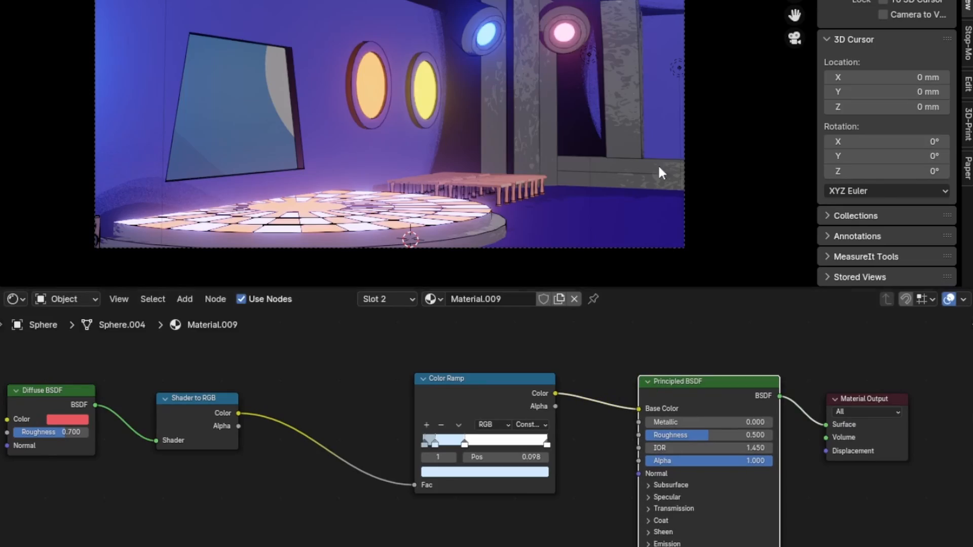
Expand the Principled BSDF's Sheen and Emission settings and adjust the disco ball's emission strength
{"action": "scroll", "coordinate": [563, 20], "scroll_direction": "up", "scroll_amount": 5}
{"action": "scroll", "coordinate": [747, 375], "scroll_direction": "down", "scroll_amount": 1}
{"action": "left_click", "coordinate": [632, 359]}
{"action": "left_click", "coordinate": [632, 429]}
{"action": "scroll", "coordinate": [710, 456], "scroll_direction": "up", "scroll_amount": 4}
{"action": "left_click_drag", "start_coordinate": [710, 463], "coordinate": [776, 462]}
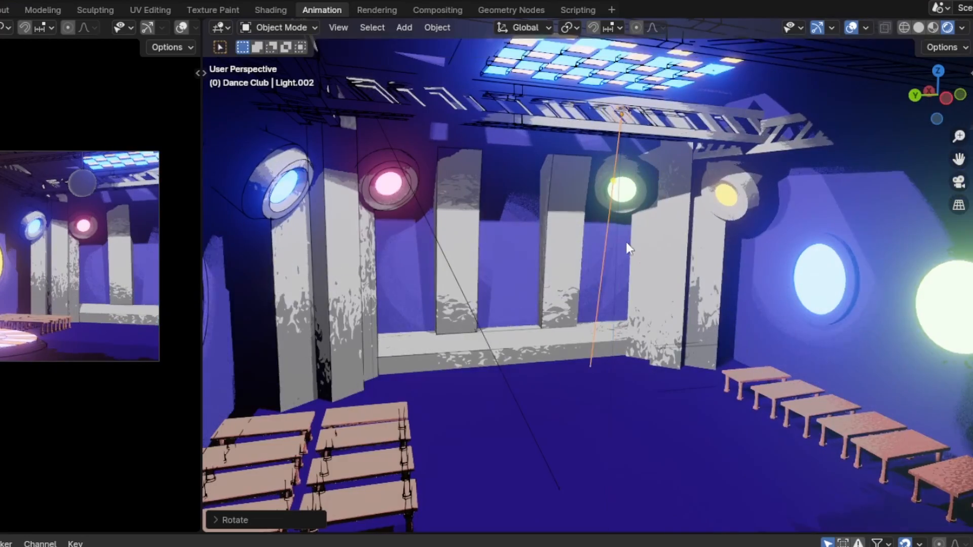
{"action": "middle_click_drag", "start_coordinate": [626, 241], "coordinate": [659, 305]}
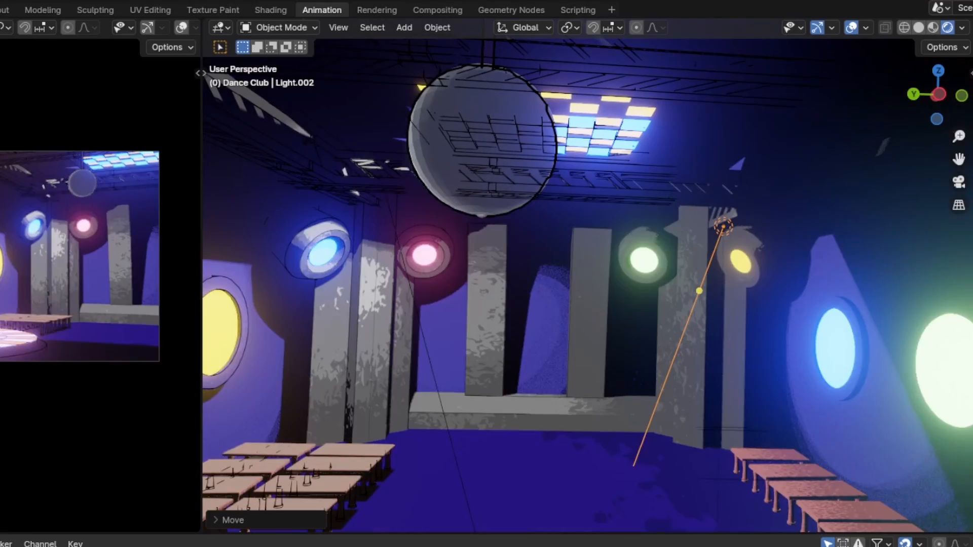
{"action": "left_click", "coordinate": [380, 175]}
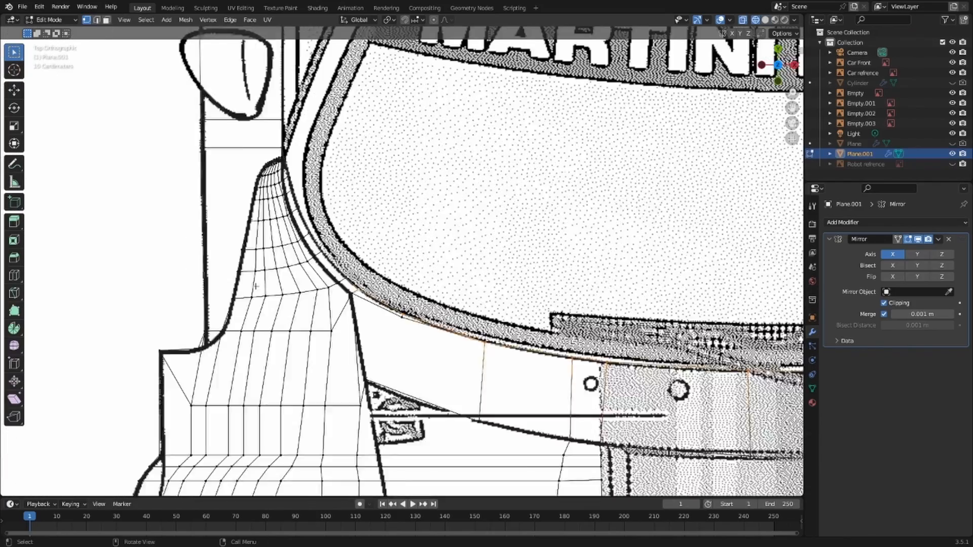
Fit the car body's edge vertices to the curved windscreen outline on the top-view reference image
{"action": "scroll", "coordinate": [256, 287], "scroll_direction": "up", "scroll_amount": 3}
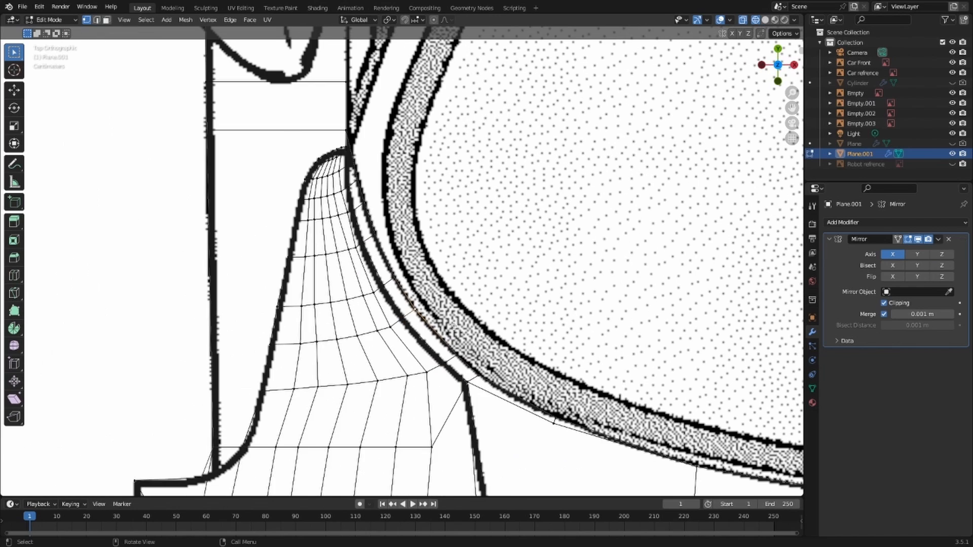
{"action": "scroll", "coordinate": [564, 412], "scroll_direction": "down", "scroll_amount": 3}
{"action": "scroll", "coordinate": [564, 411], "scroll_direction": "up", "scroll_amount": 4}
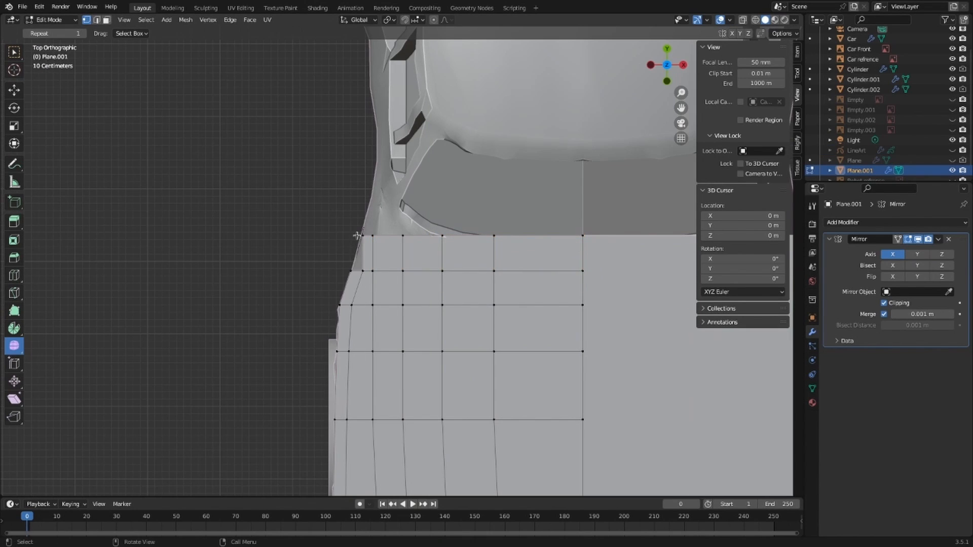
{"action": "left_click_drag", "start_coordinate": [345, 228], "coordinate": [367, 277]}
{"action": "scroll", "coordinate": [357, 236], "scroll_direction": "up", "scroll_amount": 3}
Move the outer corner vertex of the bonnet's rear edge outward along X to fit the car's side
{"action": "key", "text": "g"}
{"action": "key", "text": "x"}
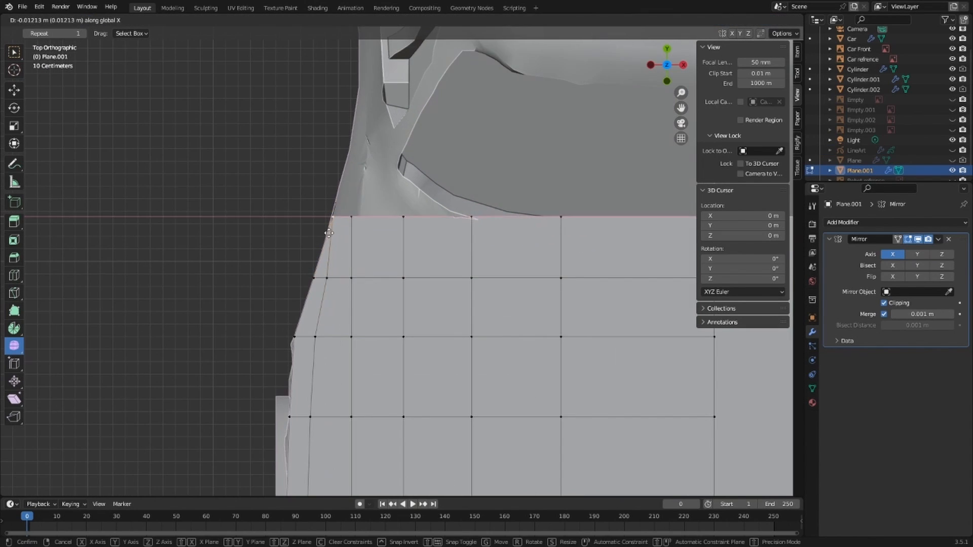
{"action": "scroll", "coordinate": [330, 217], "scroll_direction": "down", "scroll_amount": 3}
{"action": "middle_click_drag", "start_coordinate": [495, 229], "coordinate": [354, 267], "text": "shift"}
{"action": "key", "text": "shift+z"}
{"action": "key", "text": "shift+z"}
Move the vertices of the bonnet's rear edge along Y to follow the windscreen's lower curve
{"action": "left_click", "coordinate": [443, 275], "text": "shift"}
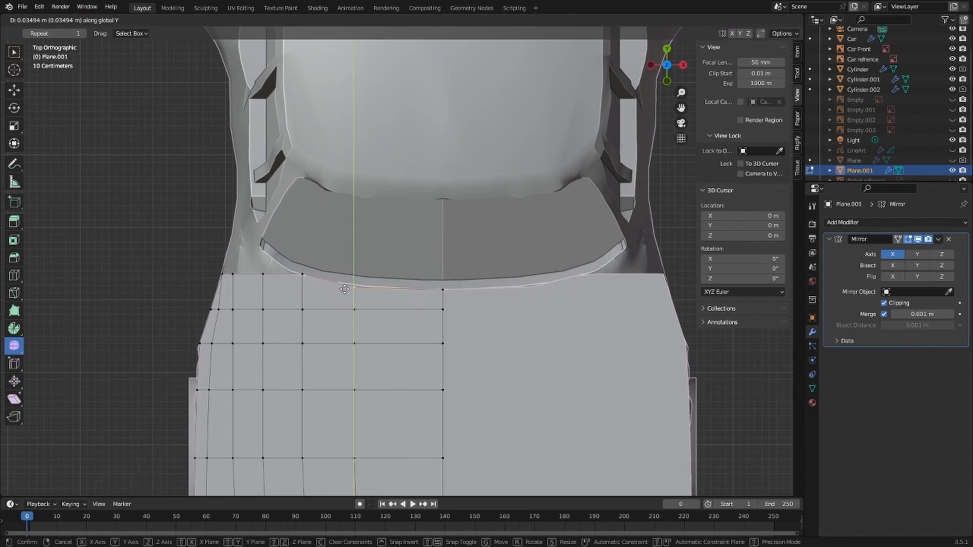
{"action": "scroll", "coordinate": [316, 281], "scroll_direction": "up", "scroll_amount": 2}
{"action": "key", "text": "g"}
{"action": "key", "text": "y"}
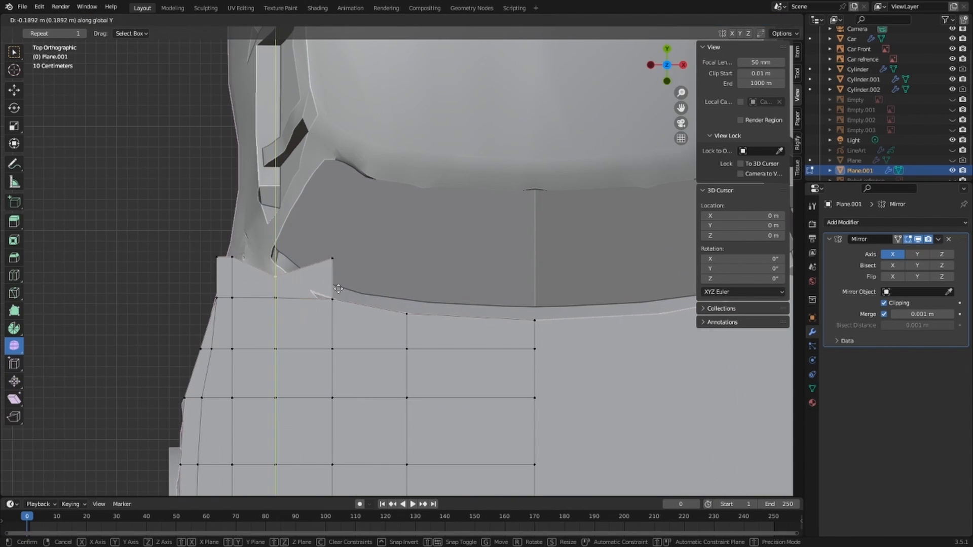
{"action": "left_click", "coordinate": [328, 269]}
{"action": "left_click", "coordinate": [218, 258]}
{"action": "middle_click_drag", "start_coordinate": [253, 264], "coordinate": [351, 264], "text": "shift"}
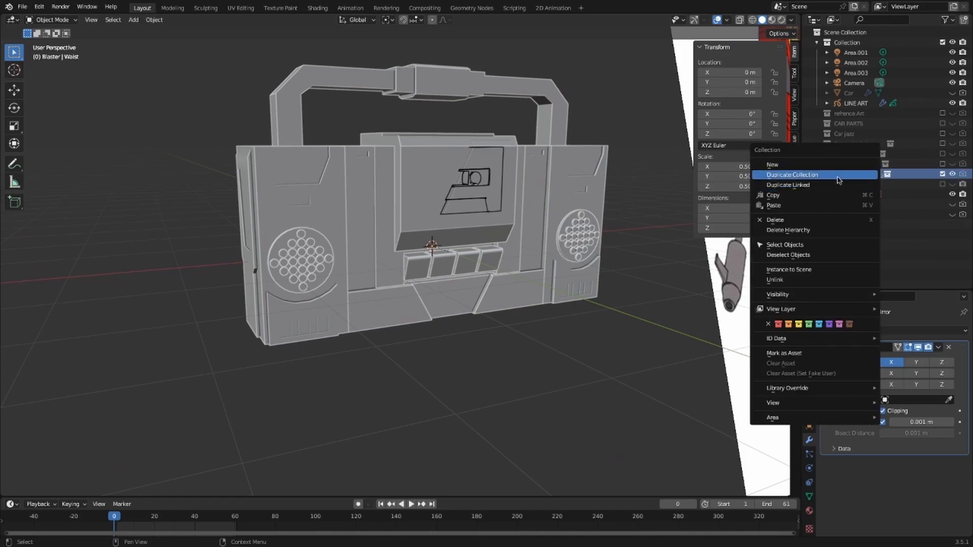
{"action": "left_click", "coordinate": [832, 174]}
{"action": "scroll", "coordinate": [367, 262], "scroll_direction": "up", "scroll_amount": 4}
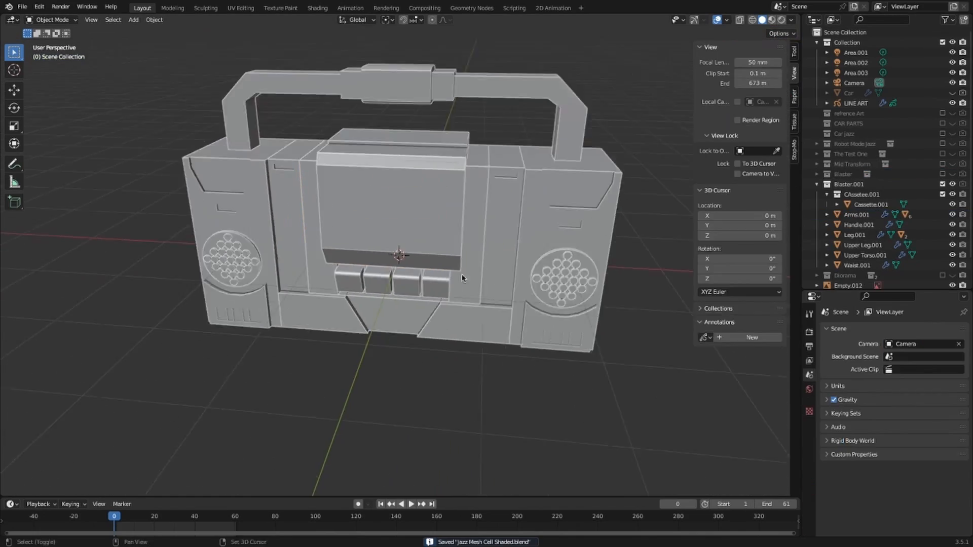
{"action": "scroll", "coordinate": [367, 262], "scroll_direction": "down", "scroll_amount": 5}
{"action": "left_click", "coordinate": [500, 283], "text": "shift"}
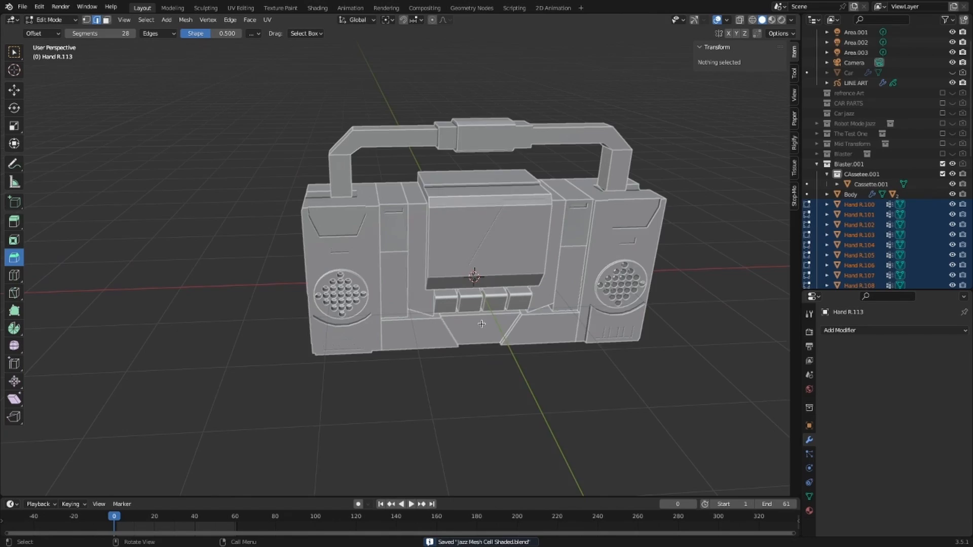
{"action": "right_click", "coordinate": [791, 183]}
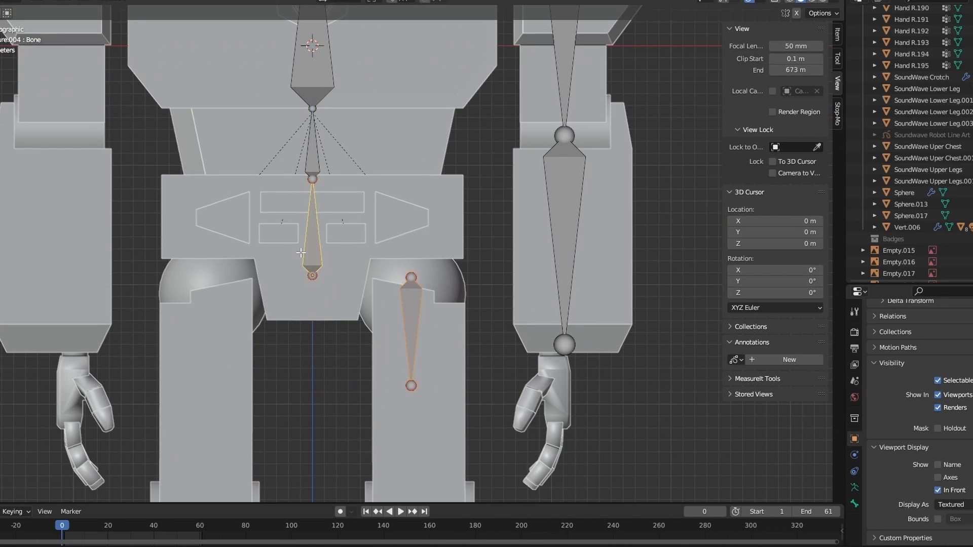
Clear the parent of the robot's hip-side bone and extrude a leg bone downward along Z
{"action": "key", "text": "alt+p"}
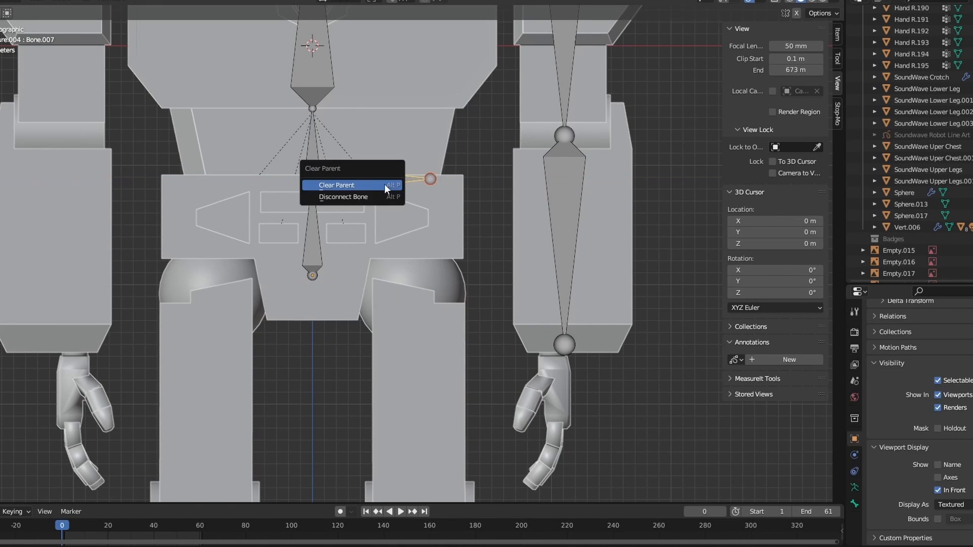
{"action": "scroll", "coordinate": [412, 272], "scroll_direction": "down", "scroll_amount": 1}
{"action": "key", "text": "e"}
{"action": "key", "text": "z"}
{"action": "left_click", "coordinate": [426, 467]}
Extrude two more bones along Z from the leg bone's end to continue the robot's leg chain
{"action": "middle_click_drag", "start_coordinate": [426, 467], "coordinate": [426, 152], "text": "shift"}
{"action": "scroll", "coordinate": [467, 241], "scroll_direction": "up", "scroll_amount": 3}
{"action": "key", "text": "e"}
{"action": "key", "text": "z"}
{"action": "left_click", "coordinate": [426, 256]}
{"action": "key", "text": "e"}
{"action": "key", "text": "z"}
{"action": "left_click", "coordinate": [443, 390]}
{"action": "key", "text": "KP_3"}
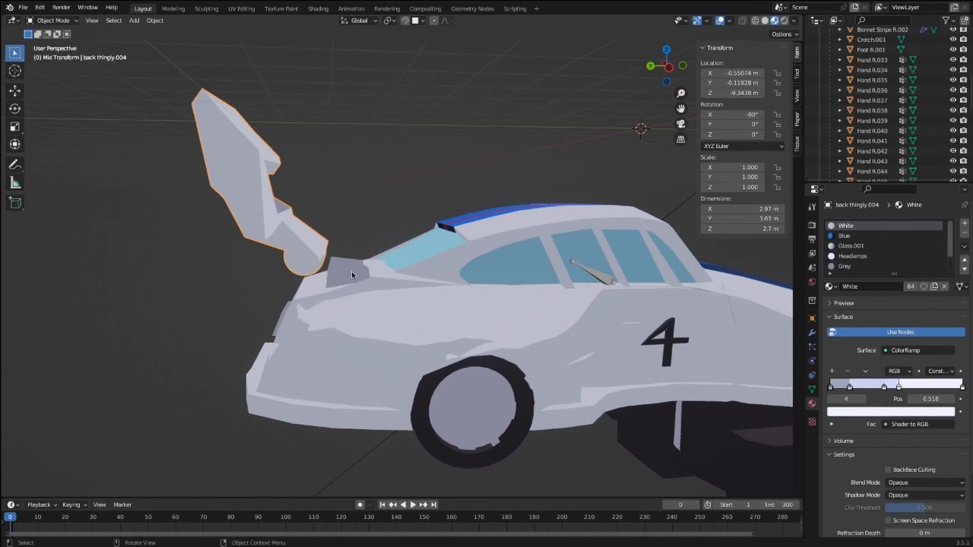
Select the car part at the side windows and open its mesh for editing
{"action": "left_click", "coordinate": [559, 258]}
{"action": "key", "text": "Tab"}
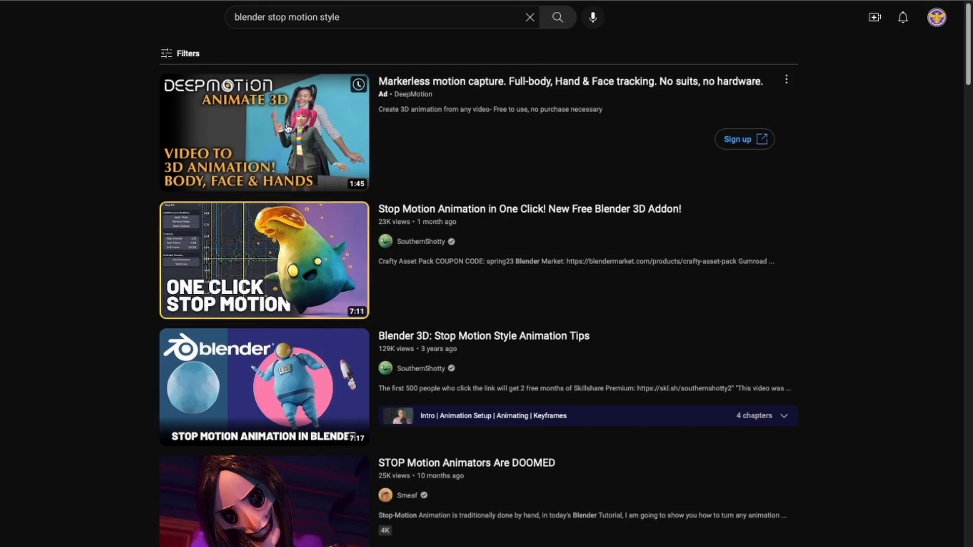
Switch to YouTube, open the video "Stop Motion Animation in One Click! New Free Blender 3D Addon!" and look below the player
{"action": "left_click", "coordinate": [267, 255]}
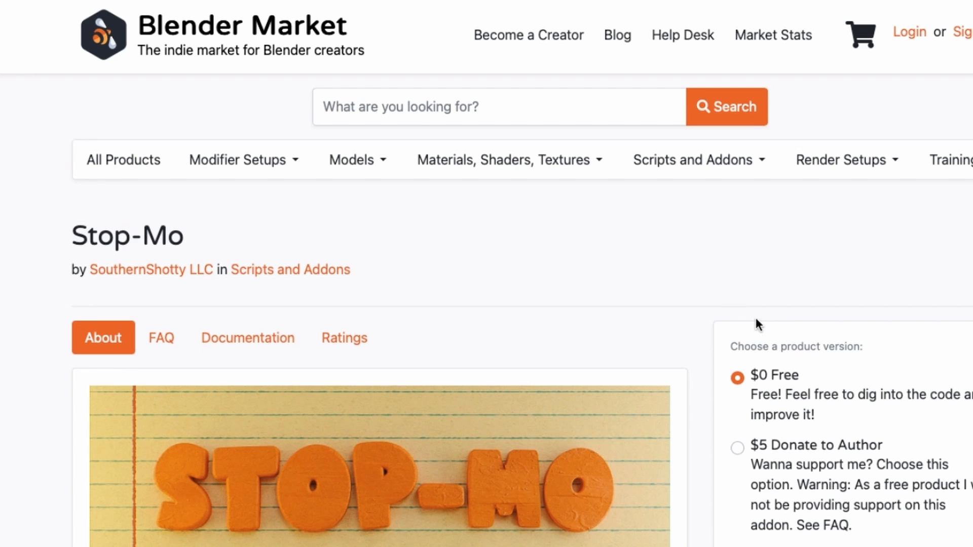
{"action": "scroll", "coordinate": [759, 325], "scroll_direction": "down", "scroll_amount": 5}
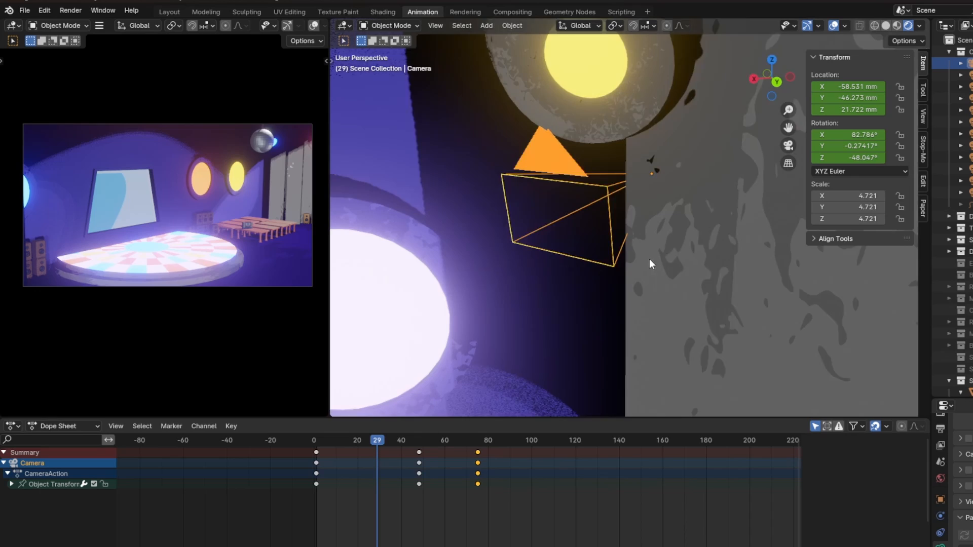
Switch back to Blender and play the camera animation from its first frame
{"action": "left_click", "coordinate": [488, 441]}
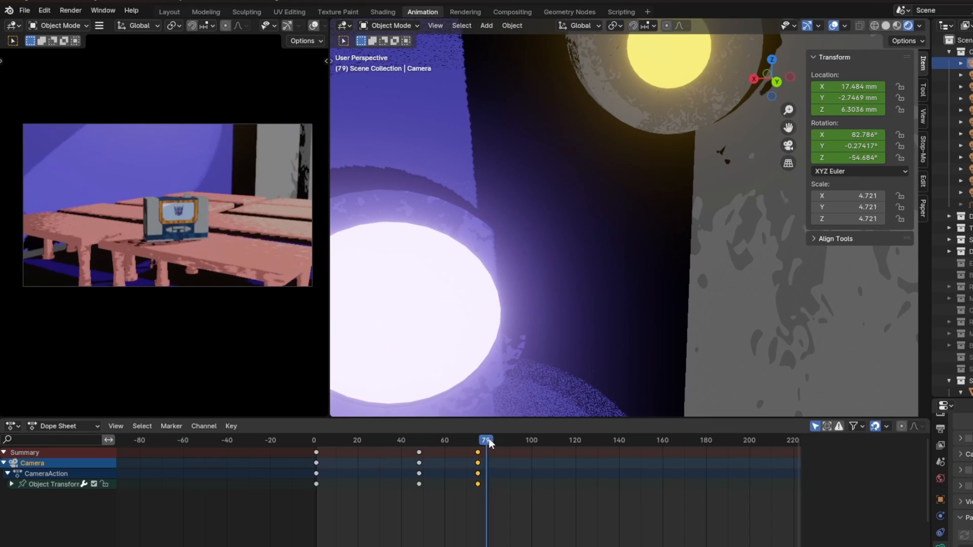
{"action": "scroll", "coordinate": [478, 444], "scroll_direction": "up", "scroll_amount": 4}
{"action": "left_click", "coordinate": [264, 443]}
{"action": "key", "text": "space"}
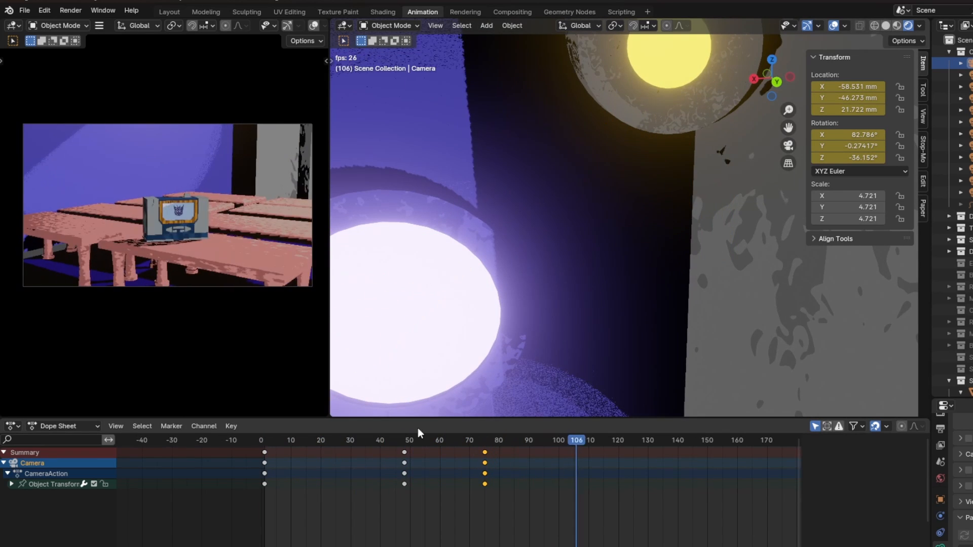
{"action": "key", "text": "space"}
Add timeline markers at frame 110 and frame 1
{"action": "left_click", "coordinate": [170, 430]}
{"action": "middle_click_drag", "start_coordinate": [598, 283], "coordinate": [654, 284]}
{"action": "scroll", "coordinate": [609, 284], "scroll_direction": "down", "scroll_amount": 3}
{"action": "left_click", "coordinate": [264, 440]}
{"action": "left_click", "coordinate": [172, 427]}
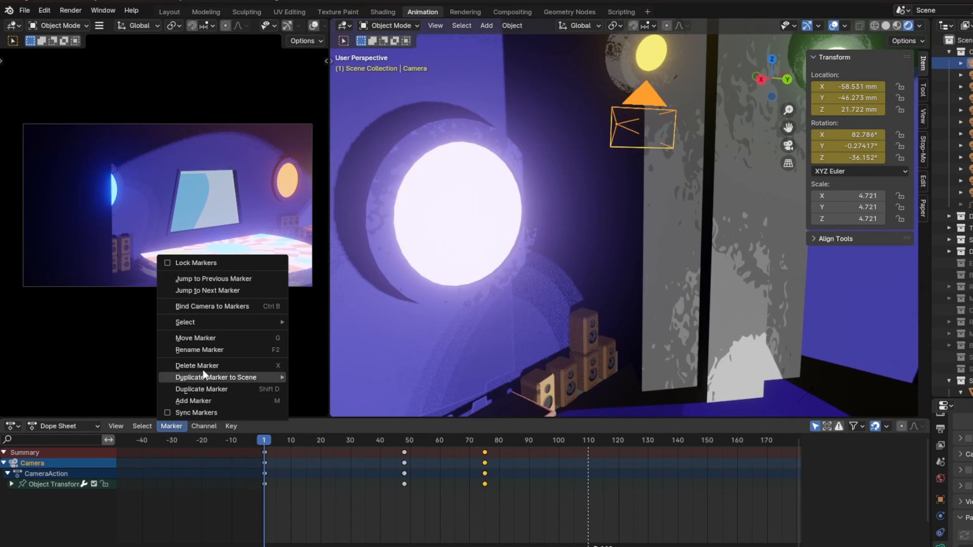
{"action": "left_click", "coordinate": [204, 400]}
Add a second camera to the nightclub scene
{"action": "middle_click_drag", "start_coordinate": [548, 271], "coordinate": [517, 278]}
{"action": "scroll", "coordinate": [527, 278], "scroll_direction": "down", "scroll_amount": 2}
{"action": "key", "text": "shift+a"}
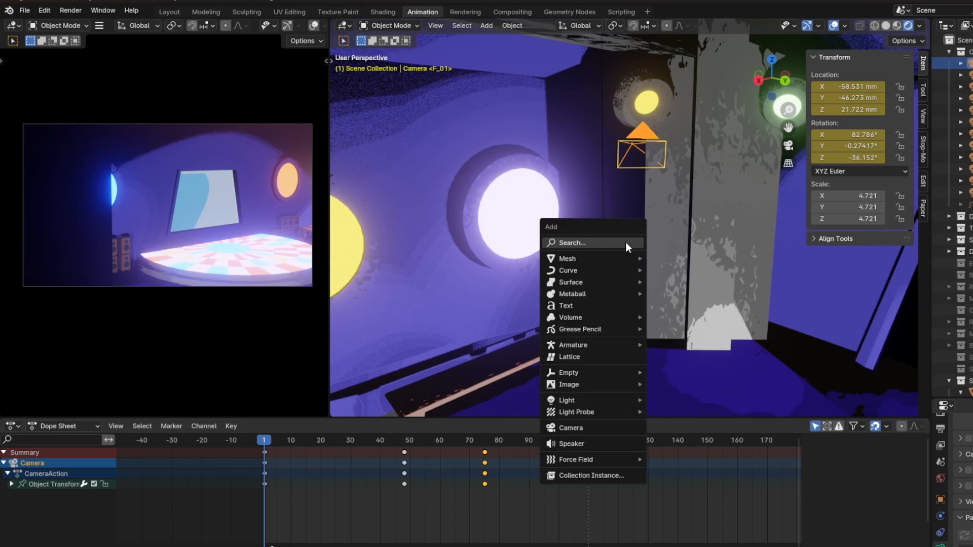
{"action": "left_click", "coordinate": [570, 427]}
{"action": "middle_click_drag", "start_coordinate": [613, 335], "coordinate": [665, 278]}
{"action": "scroll", "coordinate": [693, 246], "scroll_direction": "down", "scroll_amount": 2}
{"action": "scroll", "coordinate": [544, 272], "scroll_direction": "down", "scroll_amount": 8}
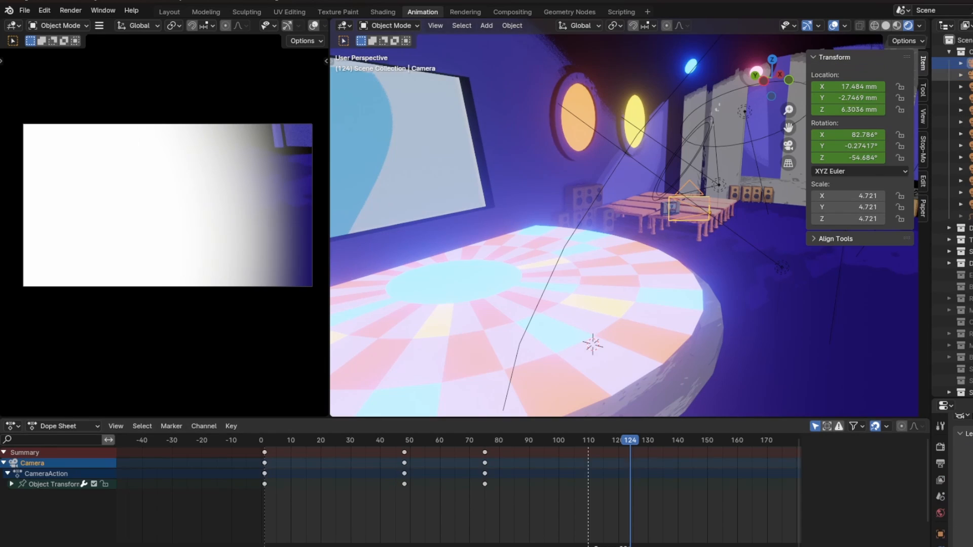
Bind the camera to a timeline marker at frame 124 and play the animation back
{"action": "left_click", "coordinate": [173, 429]}
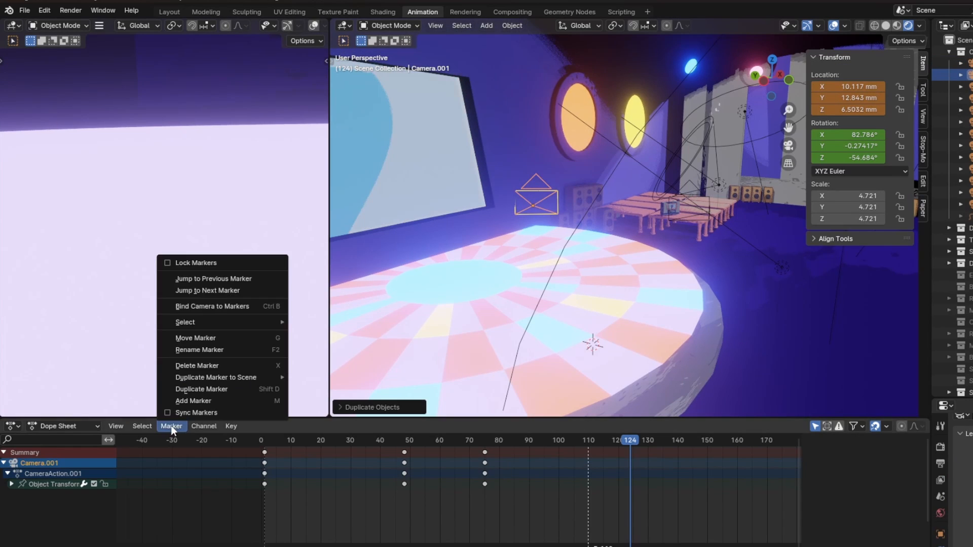
{"action": "left_click", "coordinate": [212, 306]}
{"action": "key", "text": "space"}
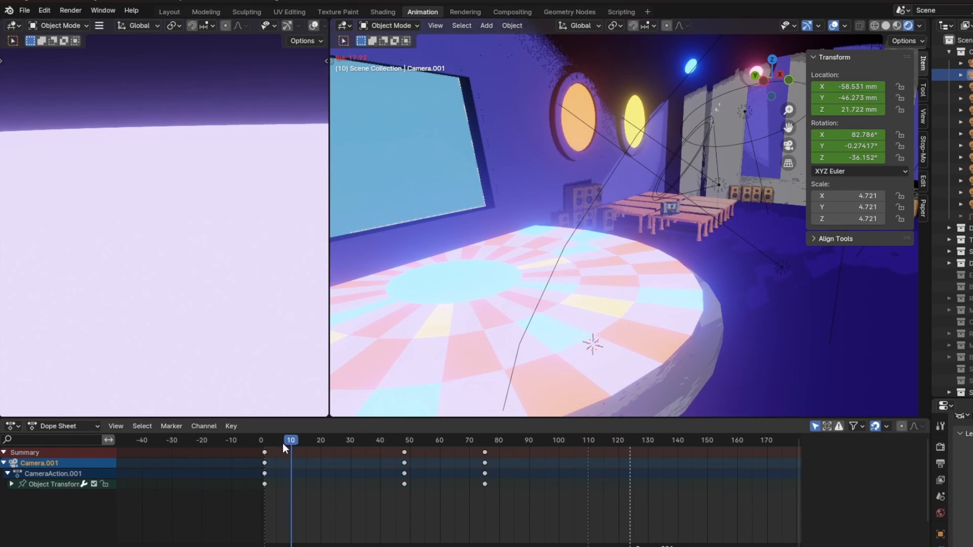
{"action": "key", "text": "space"}
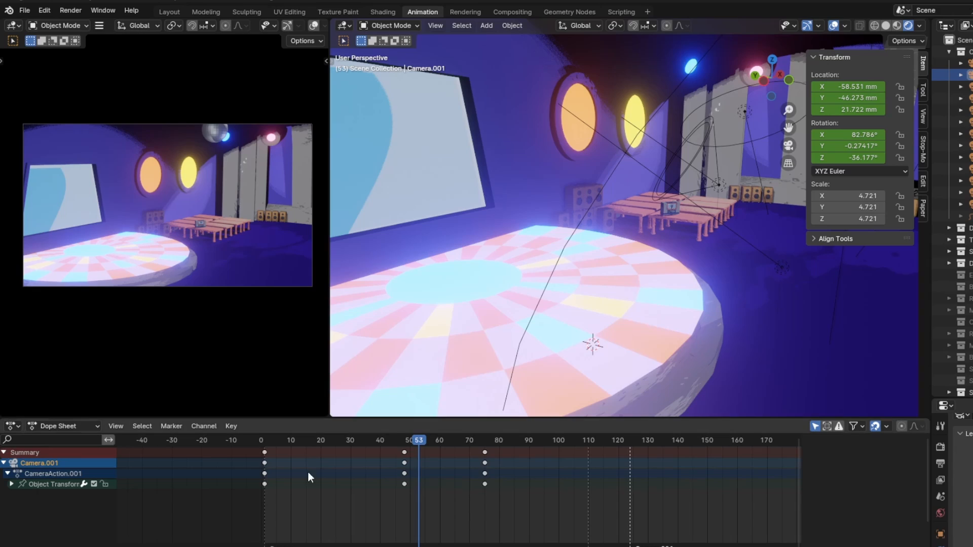
{"action": "key", "text": "space"}
Try to rotate the second camera about Z and Y just after the frame 124 marker
{"action": "left_click_drag", "start_coordinate": [630, 441], "coordinate": [641, 441]}
{"action": "key", "text": "r"}
{"action": "key", "text": "z"}
{"action": "key", "text": "r"}
{"action": "key", "text": "y"}
{"action": "middle_click_drag", "start_coordinate": [583, 253], "coordinate": [679, 243]}
Play the shot from the frame 110 marker and delete all keyframes of the second camera
{"action": "left_click", "coordinate": [580, 441]}
{"action": "key", "text": "space"}
{"action": "left_click", "coordinate": [579, 443]}
{"action": "key", "text": "space"}
{"action": "key", "text": "a"}
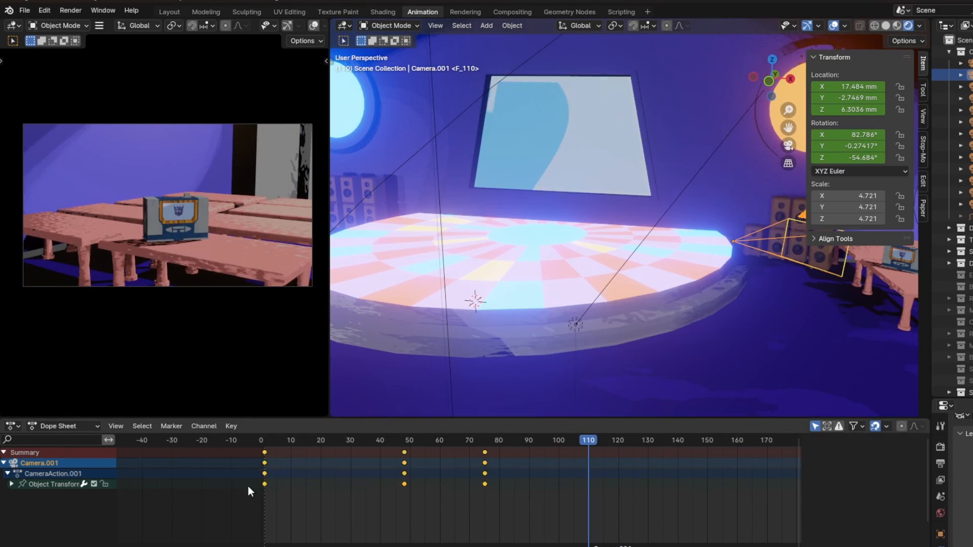
{"action": "key", "text": "Delete"}
Rotate the second camera to face the dark doorway across the dance floor
{"action": "key", "text": "r"}
{"action": "key", "text": "z"}
{"action": "left_click", "coordinate": [716, 195]}
{"action": "middle_click_drag", "start_coordinate": [811, 264], "coordinate": [526, 226], "text": "shift"}
{"action": "key", "text": "r"}
{"action": "left_click", "coordinate": [745, 304]}
Move the second camera behind the tables to about X 64 mm, Y 1.8 mm, Z 5.1 mm and play the shot
{"action": "scroll", "coordinate": [745, 300], "scroll_direction": "down", "scroll_amount": 4}
{"action": "key", "text": "g"}
{"action": "left_click", "coordinate": [872, 304]}
{"action": "scroll", "coordinate": [645, 270], "scroll_direction": "up", "scroll_amount": 4}
{"action": "key", "text": "g"}
{"action": "left_click", "coordinate": [710, 267]}
{"action": "key", "text": "space"}
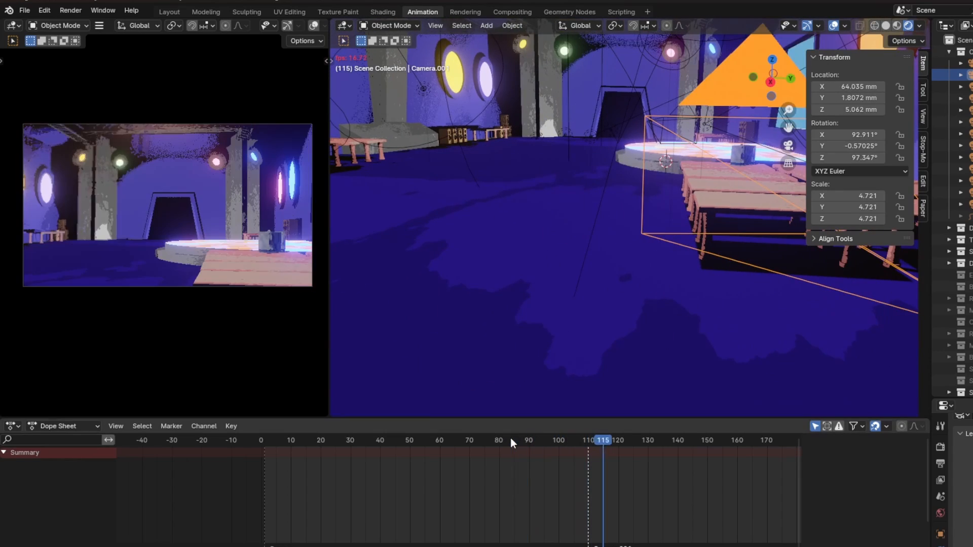
{"action": "key", "text": "space"}
Switch the viewport to solid shading, nudge the second camera to about X 63.87 mm, Y 1.79 mm, Z 5.2 mm and play the shot
{"action": "left_click", "coordinate": [630, 296]}
{"action": "middle_click_drag", "start_coordinate": [456, 264], "coordinate": [618, 211]}
{"action": "left_click", "coordinate": [619, 221]}
{"action": "key", "text": "z"}
{"action": "scroll", "coordinate": [625, 223], "scroll_direction": "up", "scroll_amount": 3}
{"action": "key", "text": "g"}
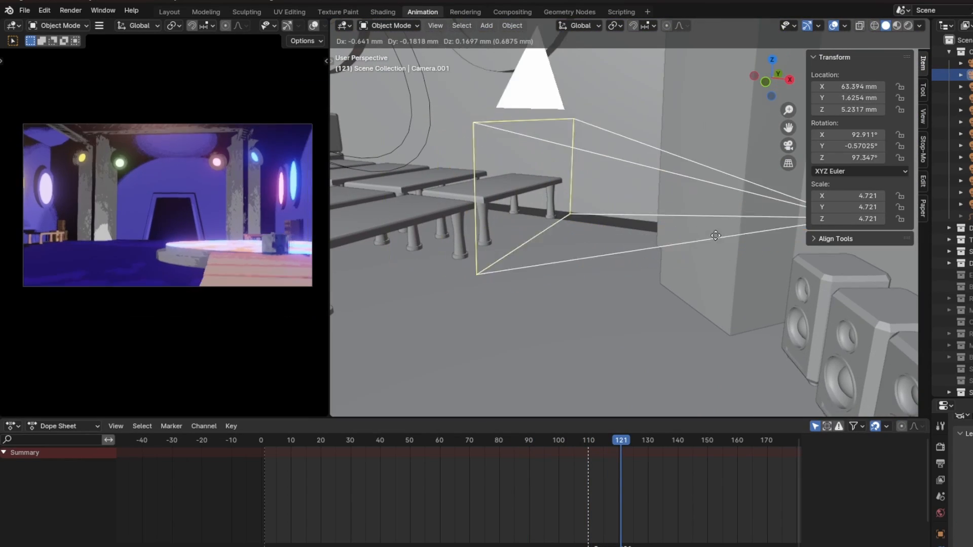
{"action": "left_click", "coordinate": [654, 240]}
{"action": "scroll", "coordinate": [646, 240], "scroll_direction": "down", "scroll_amount": 2}
{"action": "key", "text": "space"}
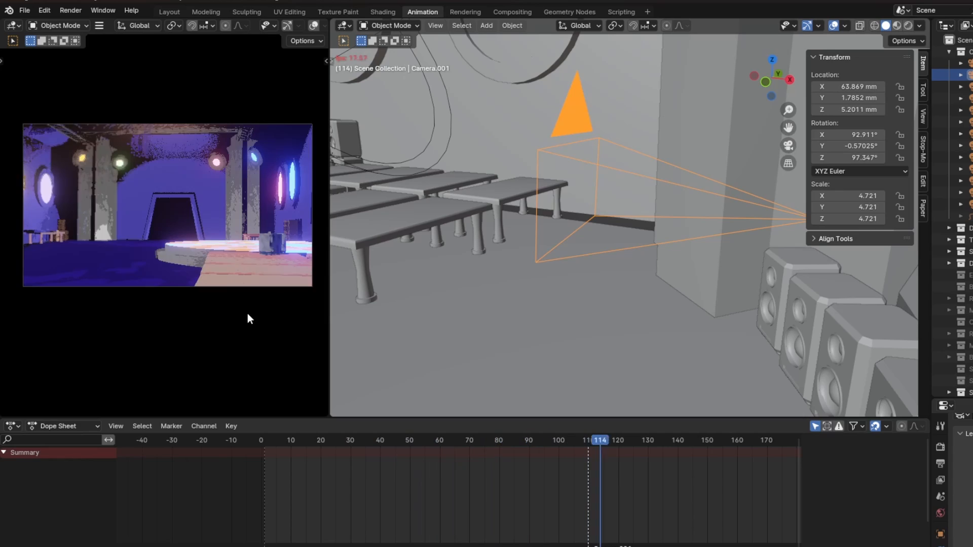
{"action": "key", "text": "space"}
Select the Blaster armature and move it toward the doorway in the second camera's view
{"action": "middle_click_drag", "start_coordinate": [695, 464], "coordinate": [489, 467]}
{"action": "scroll", "coordinate": [490, 467], "scroll_direction": "down", "scroll_amount": 4}
{"action": "middle_click_drag", "start_coordinate": [555, 319], "coordinate": [623, 304]}
{"action": "left_click", "coordinate": [630, 177]}
{"action": "key", "text": "g"}
{"action": "left_click", "coordinate": [639, 203]}
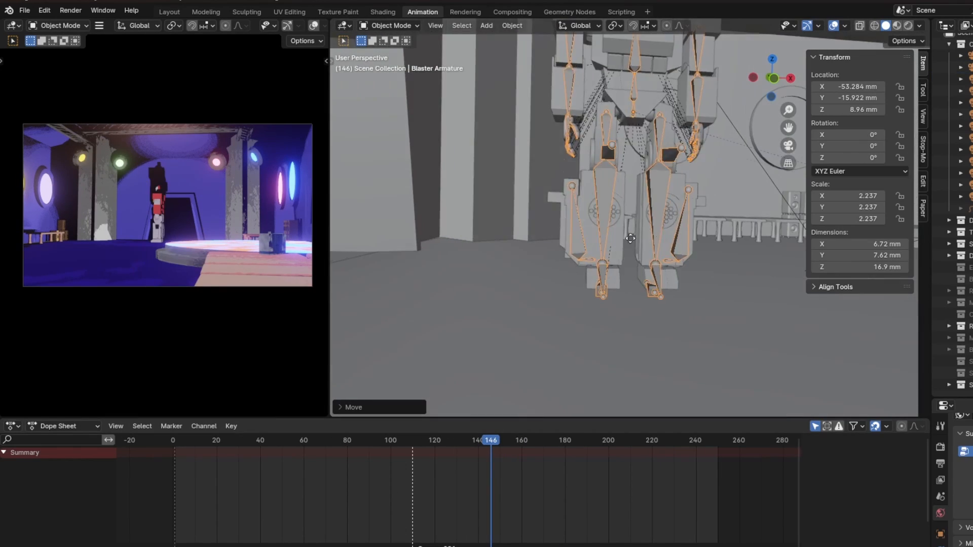
Shift the Blaster armature along Z so the robot's feet meet the floor
{"action": "scroll", "coordinate": [682, 258], "scroll_direction": "up", "scroll_amount": 4}
{"action": "middle_click_drag", "start_coordinate": [682, 259], "coordinate": [573, 243]}
{"action": "key", "text": "g"}
{"action": "key", "text": "z"}
{"action": "left_click", "coordinate": [571, 209]}
Rotate the Blaster armature about Z to about 94° so the robot faces the camera from the doorway
{"action": "key", "text": "r"}
{"action": "key", "text": "z"}
{"action": "left_click", "coordinate": [369, 271]}
{"action": "scroll", "coordinate": [175, 208], "scroll_direction": "up", "scroll_amount": 5}
{"action": "key", "text": "r"}
{"action": "key", "text": "z"}
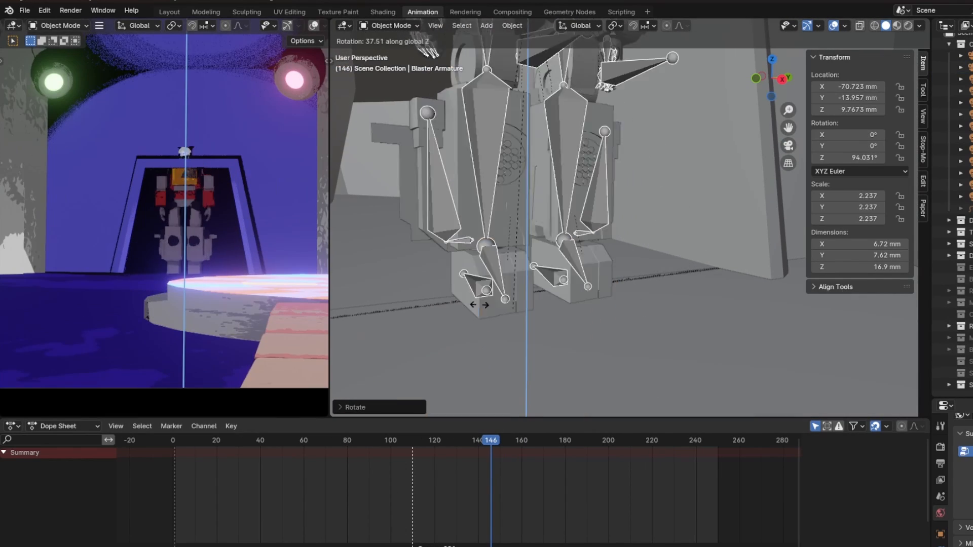
{"action": "left_click", "coordinate": [568, 177]}
Put the Blaster armature in Pose Mode at frame 110 and move the left heel IK bone about 0.86 mm along Z
{"action": "key", "text": "ctrl+Tab"}
{"action": "left_click", "coordinate": [412, 443]}
{"action": "left_click_drag", "start_coordinate": [412, 443], "coordinate": [413, 442]}
{"action": "key", "text": "g"}
{"action": "key", "text": "z"}
{"action": "left_click", "coordinate": [571, 299]}
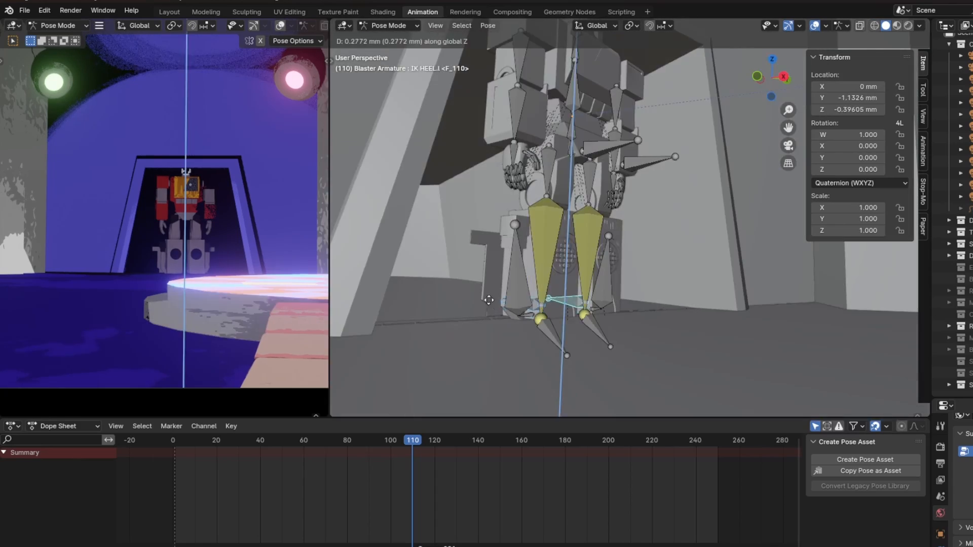
{"action": "left_click", "coordinate": [507, 284]}
Move the robot's foot control again and rotate another leg bone about X for a stepping pose
{"action": "middle_click_drag", "start_coordinate": [507, 284], "coordinate": [598, 284]}
{"action": "key", "text": "g"}
{"action": "left_click", "coordinate": [684, 299]}
{"action": "left_click", "coordinate": [630, 253], "text": "shift"}
{"action": "key", "text": "r"}
{"action": "key", "text": "x"}
{"action": "left_click", "coordinate": [728, 282]}
Reposition another leg control bone, and rotate and move an upper-body bone to shape Blaster's walking pose
{"action": "middle_click_drag", "start_coordinate": [710, 274], "coordinate": [562, 244]}
{"action": "left_click", "coordinate": [612, 280]}
{"action": "key", "text": "g"}
{"action": "left_click", "coordinate": [572, 281]}
{"action": "left_click", "coordinate": [611, 160]}
{"action": "key", "text": "r"}
{"action": "left_click", "coordinate": [624, 299]}
{"action": "key", "text": "g"}
{"action": "left_click", "coordinate": [633, 284]}
Rotate two more of Blaster's bones and shift the last one to refine the walking pose
{"action": "left_click", "coordinate": [646, 255]}
{"action": "key", "text": "r"}
{"action": "left_click", "coordinate": [634, 283]}
{"action": "left_click", "coordinate": [524, 268], "text": "shift"}
{"action": "key", "text": "r"}
{"action": "key", "text": "g"}
Rotate Blaster's left upper arm bone in the frame 113 pose and select the bone at the neck
{"action": "middle_click_drag", "start_coordinate": [562, 206], "coordinate": [599, 173]}
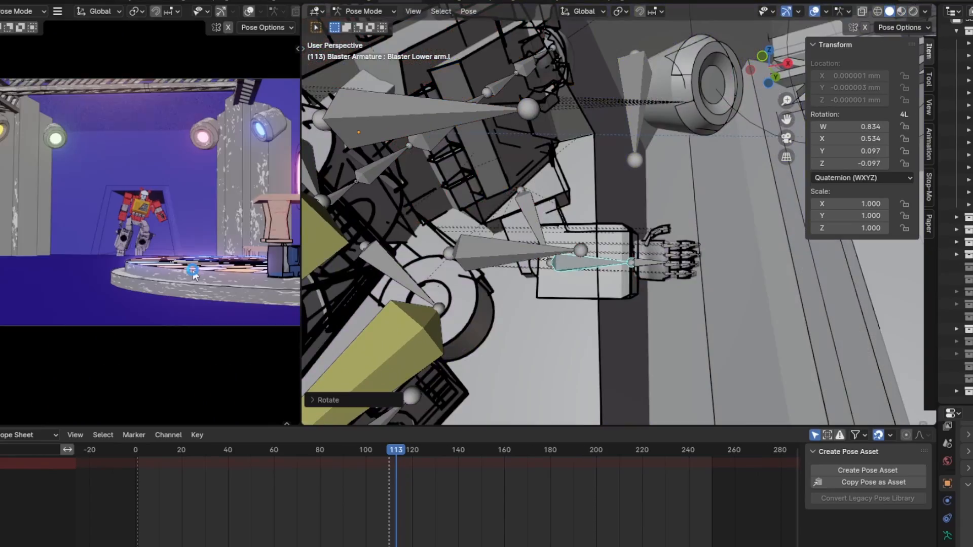
{"action": "key", "text": "r"}
{"action": "left_click", "coordinate": [742, 182]}
{"action": "left_click", "coordinate": [560, 175]}
{"action": "middle_click_drag", "start_coordinate": [742, 183], "coordinate": [659, 223]}
Rotate two further upper-body bones of Blaster, the first about Y, to refine the frame 113 pose
{"action": "left_click", "coordinate": [497, 238]}
{"action": "key", "text": "r"}
{"action": "key", "text": "y"}
{"action": "key", "text": "r"}
{"action": "left_click", "coordinate": [581, 247]}
{"action": "middle_click_drag", "start_coordinate": [580, 247], "coordinate": [556, 240]}
{"action": "left_click", "coordinate": [602, 266]}
{"action": "key", "text": "r"}
{"action": "left_click", "coordinate": [583, 253]}
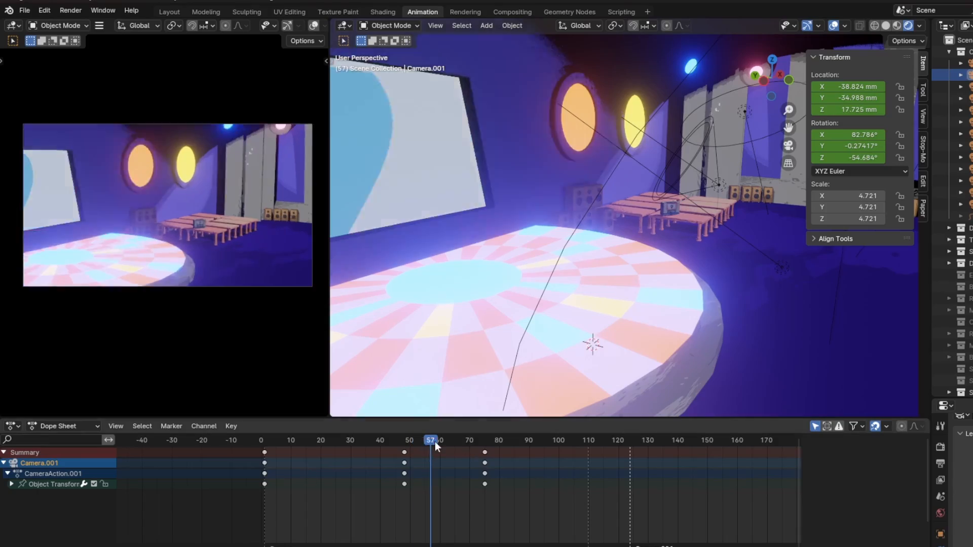
Scrub to frame 128 and try to rotate the second camera about Z and Y
{"action": "left_click_drag", "start_coordinate": [435, 446], "coordinate": [641, 445]}
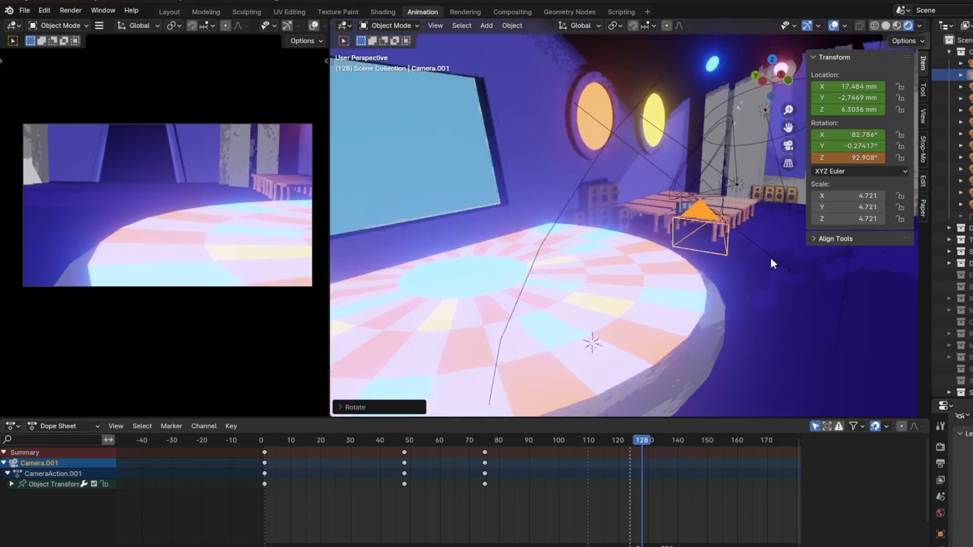
{"action": "key", "text": "r"}
{"action": "key", "text": "y"}
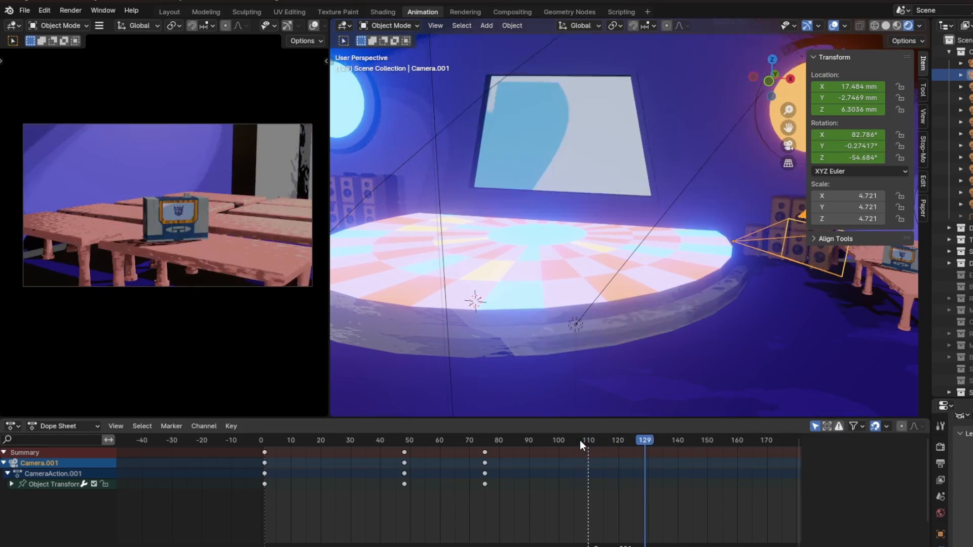